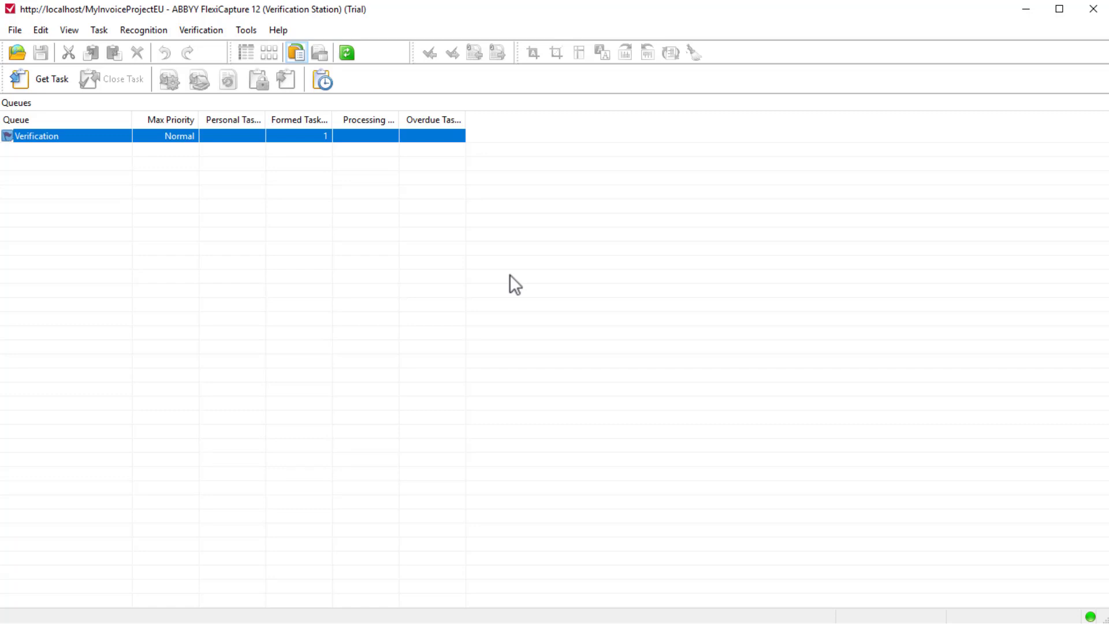
Get the task from the Verification queue, and open the first European Invoice at its line items.
{"action": "left_click", "coordinate": [63, 82]}
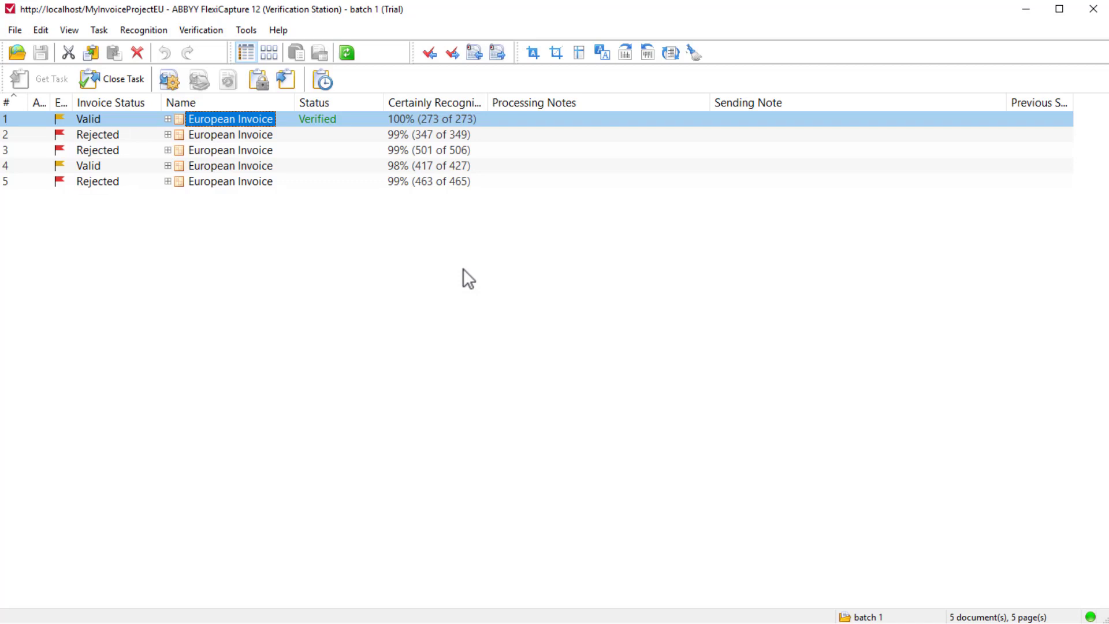
{"action": "double_click", "coordinate": [257, 118]}
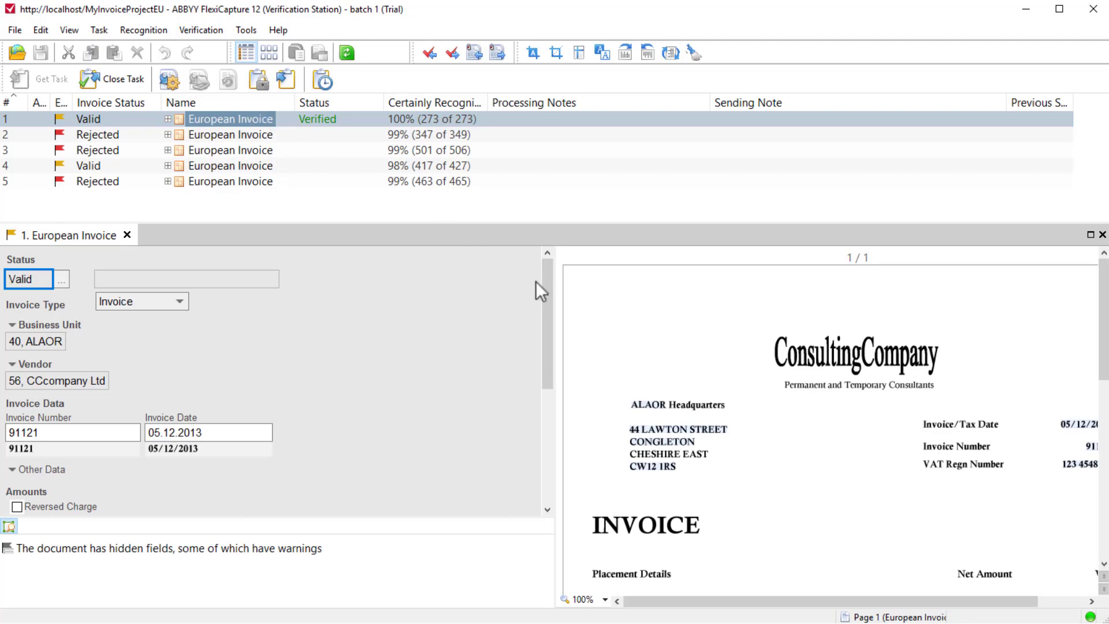
{"action": "mouse_move", "coordinate": [546, 289]}
{"action": "left_mouse_down"}
{"action": "mouse_move", "coordinate": [535, 400]}
{"action": "mouse_move", "coordinate": [553, 297]}
{"action": "left_mouse_up"}
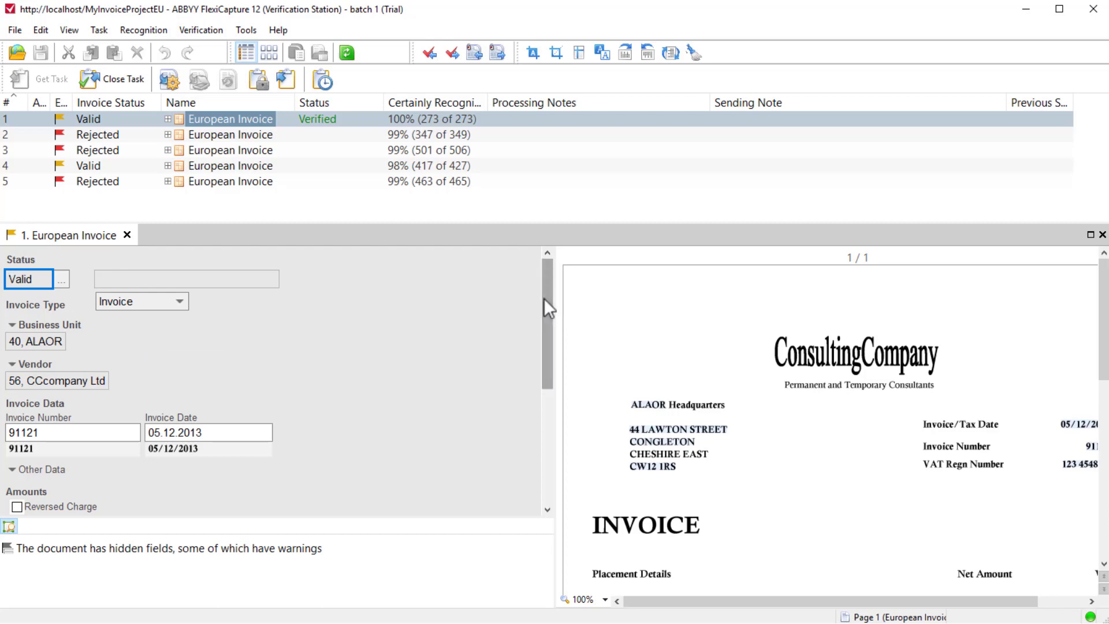
{"action": "left_click_drag", "start_coordinate": [543, 298], "coordinate": [539, 423]}
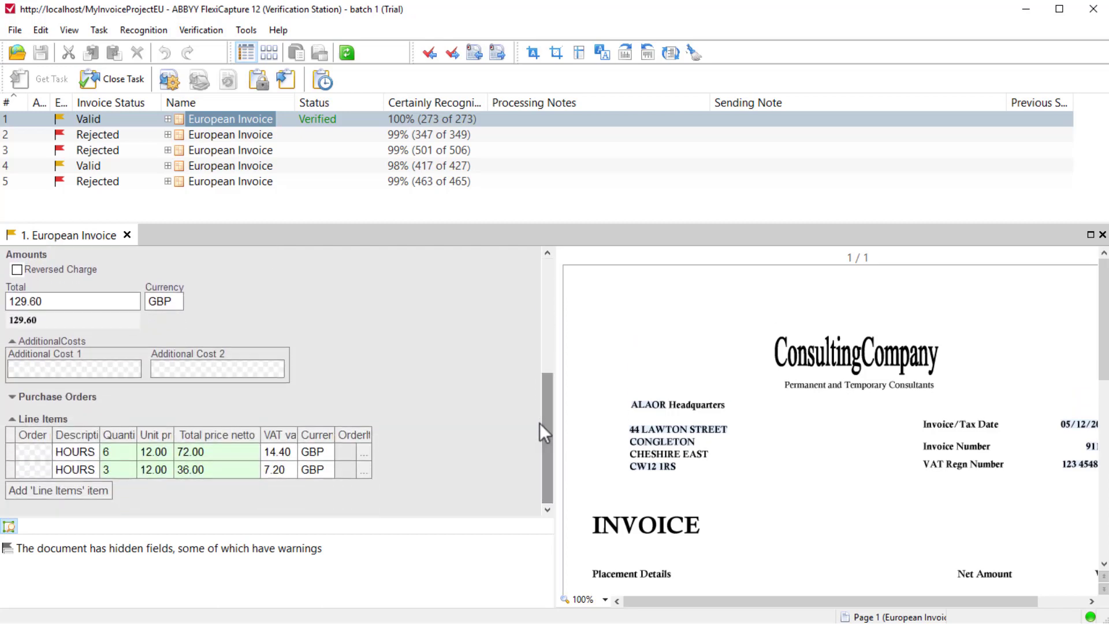
Replace the first line item's description with the person's name captured from above the 6.00 hours entry on the invoice image.
{"action": "left_click", "coordinate": [86, 451]}
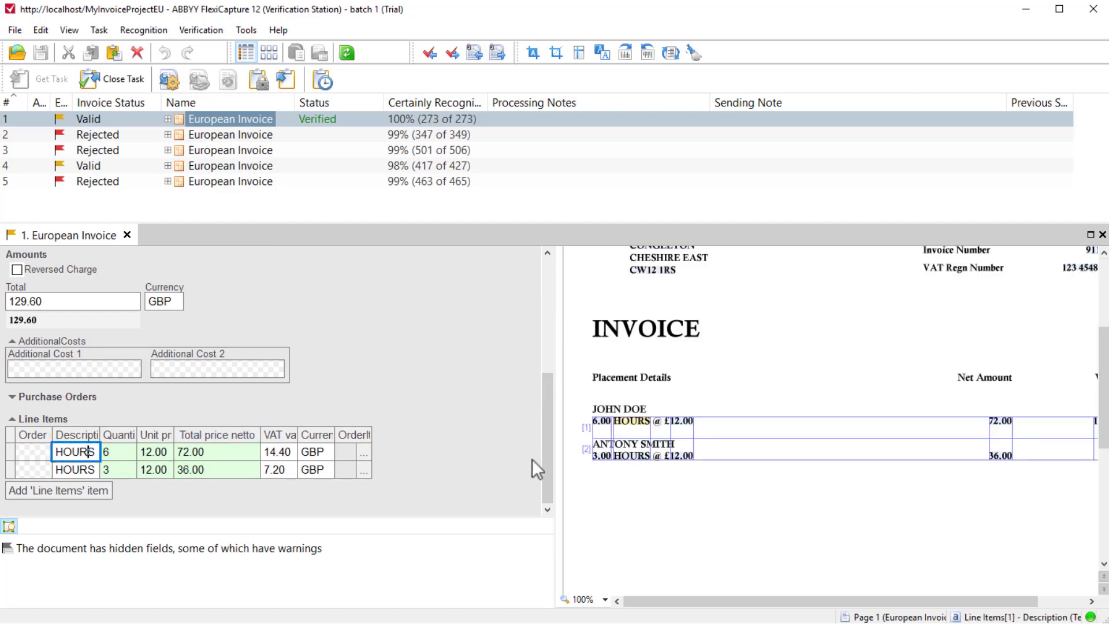
{"action": "left_click", "coordinate": [662, 404]}
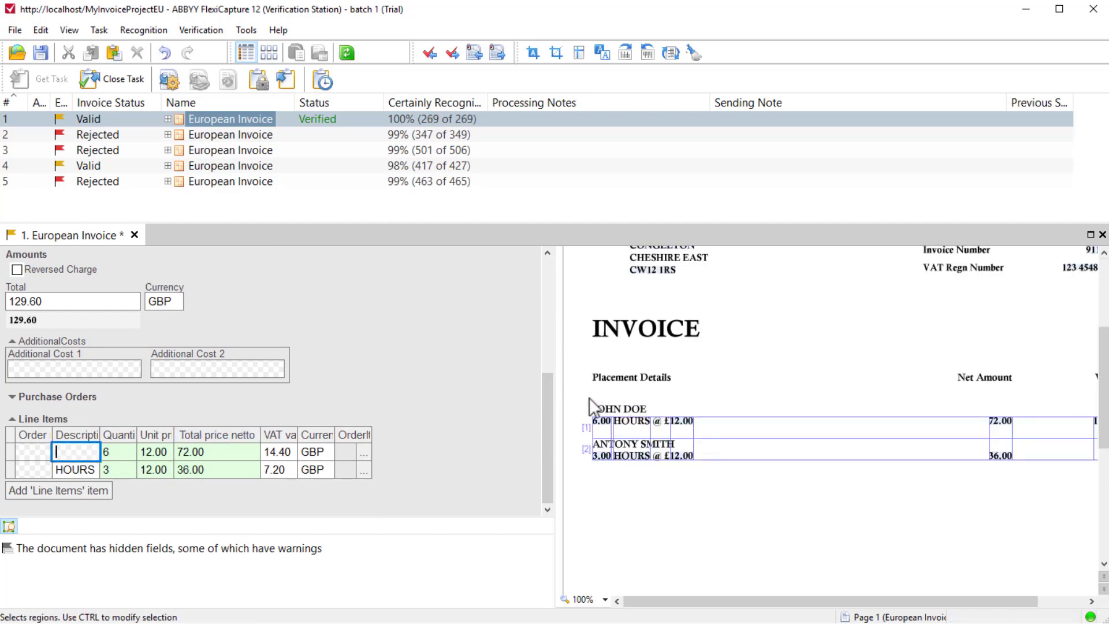
{"action": "left_click_drag", "start_coordinate": [589, 397], "coordinate": [646, 414]}
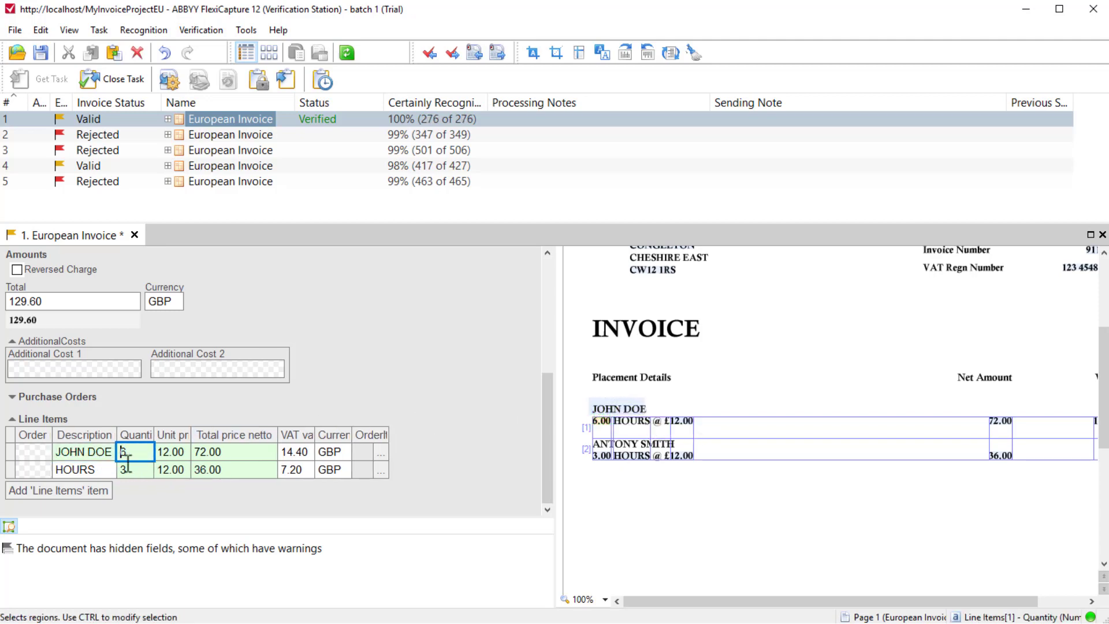
Recapture the second line item's description from the name above the 3.00 hours entry, and close the invoice with its changes saved.
{"action": "left_click", "coordinate": [111, 469]}
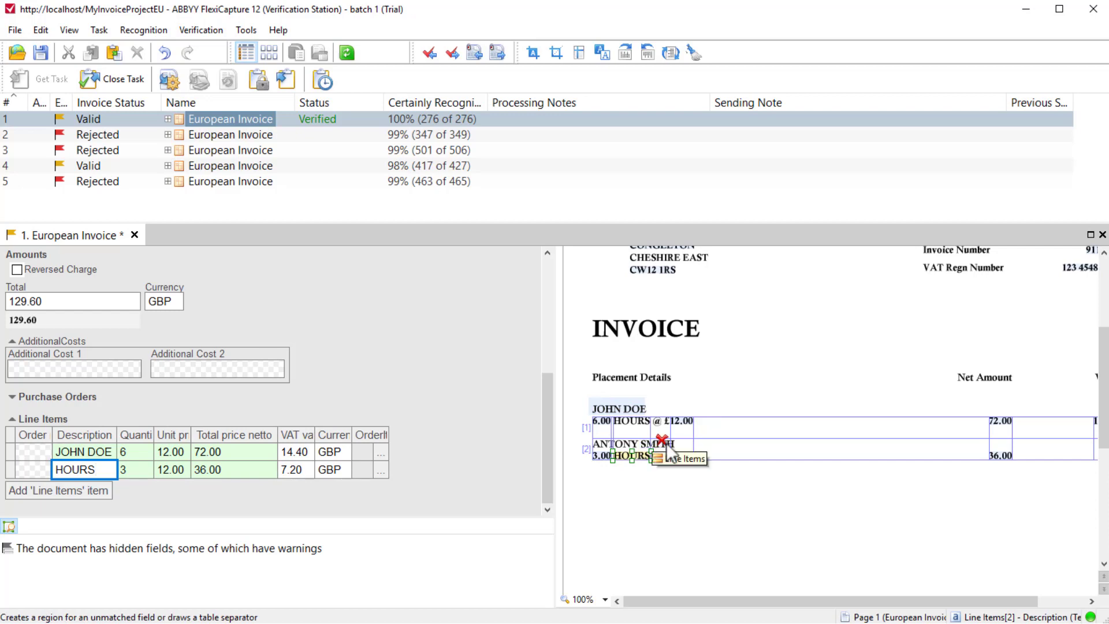
{"action": "left_click", "coordinate": [661, 440]}
{"action": "left_click_drag", "start_coordinate": [588, 438], "coordinate": [679, 451]}
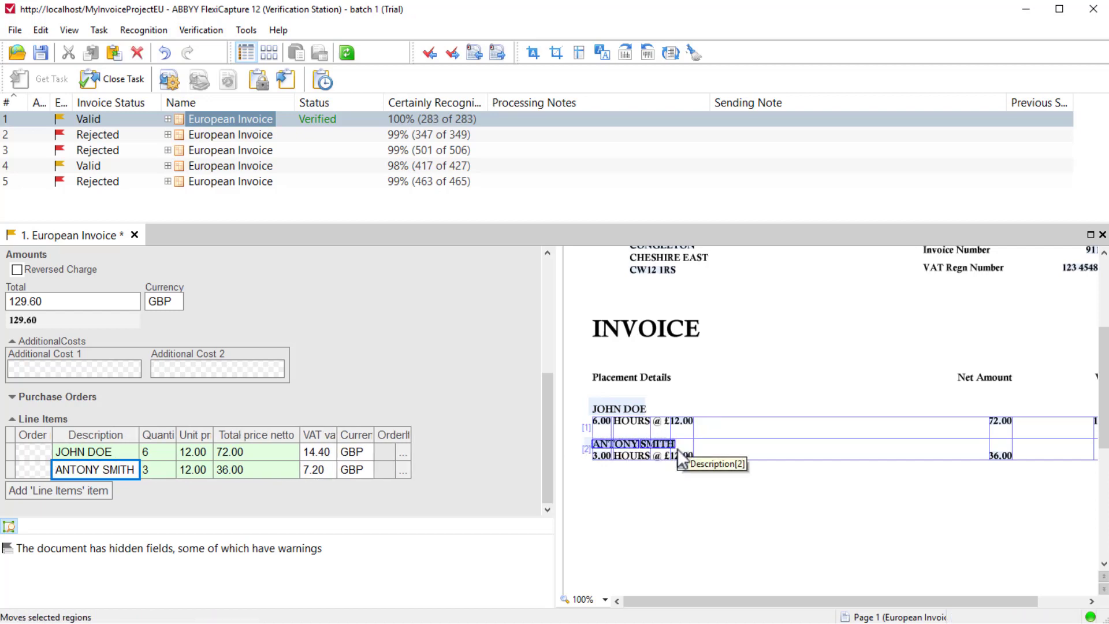
{"action": "left_click", "coordinate": [671, 471]}
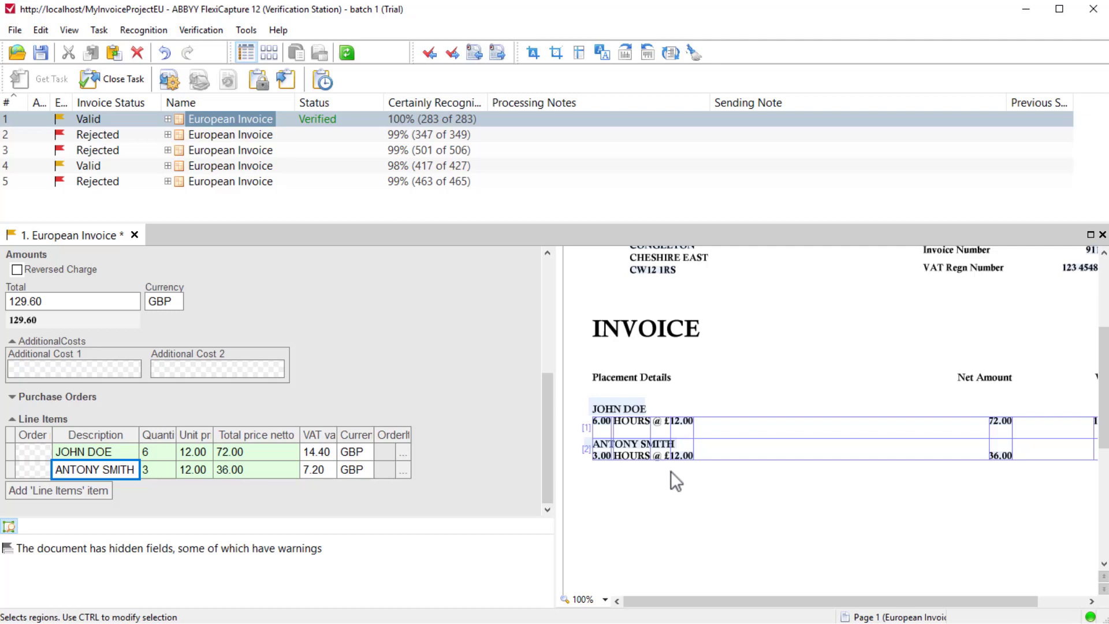
{"action": "key", "text": "Tab"}
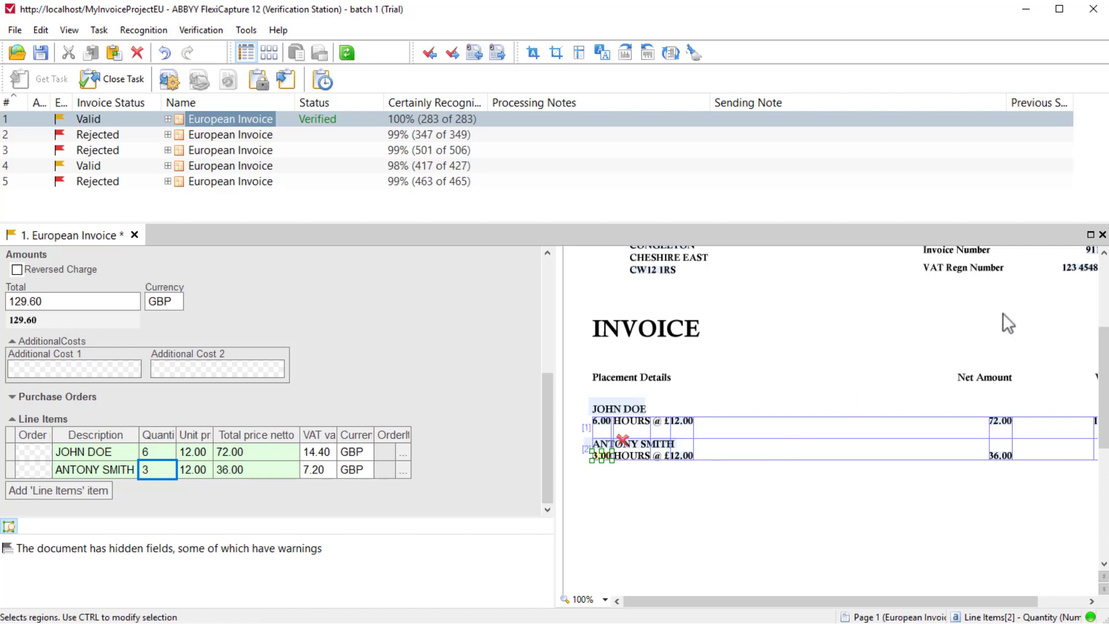
{"action": "left_click", "coordinate": [1102, 235]}
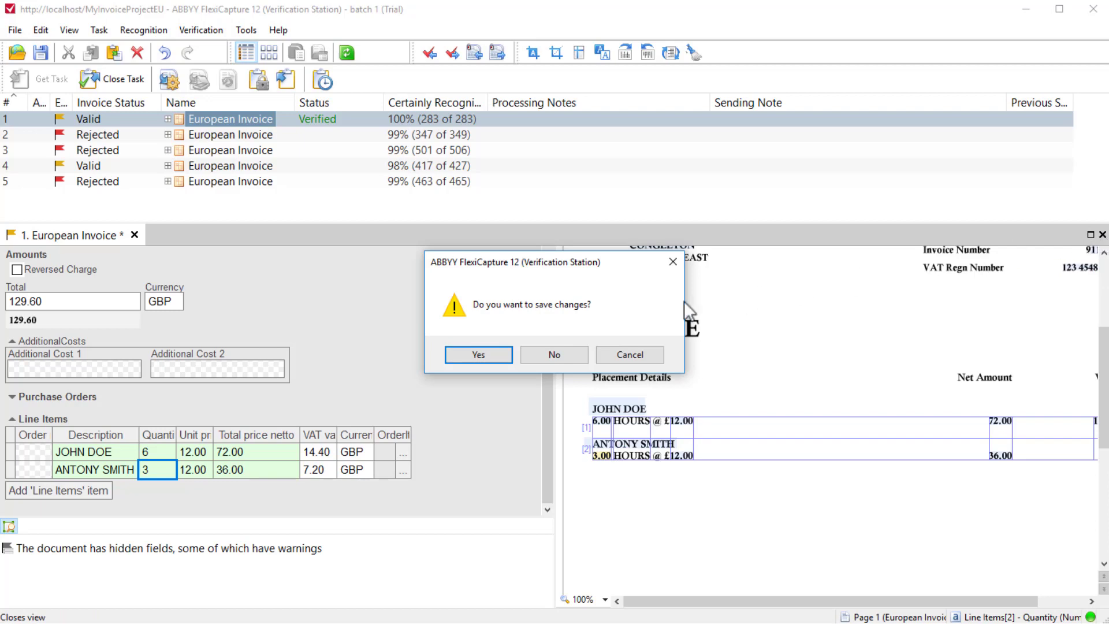
{"action": "left_click", "coordinate": [499, 354]}
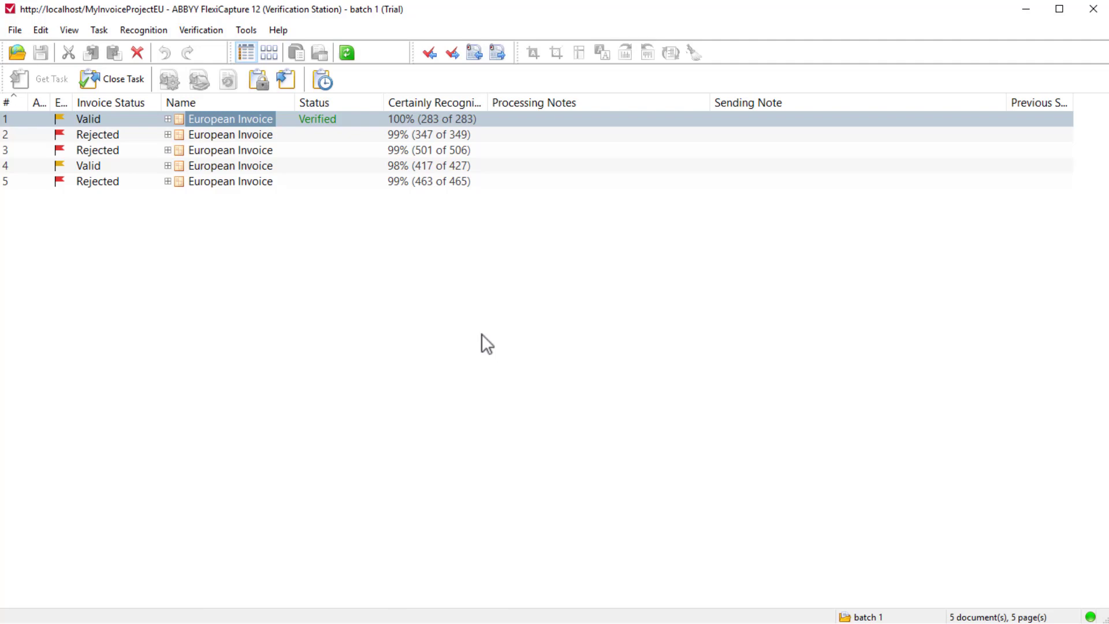
Open the second European Invoice, and start a new business unit record with country code GB.
{"action": "double_click", "coordinate": [271, 134]}
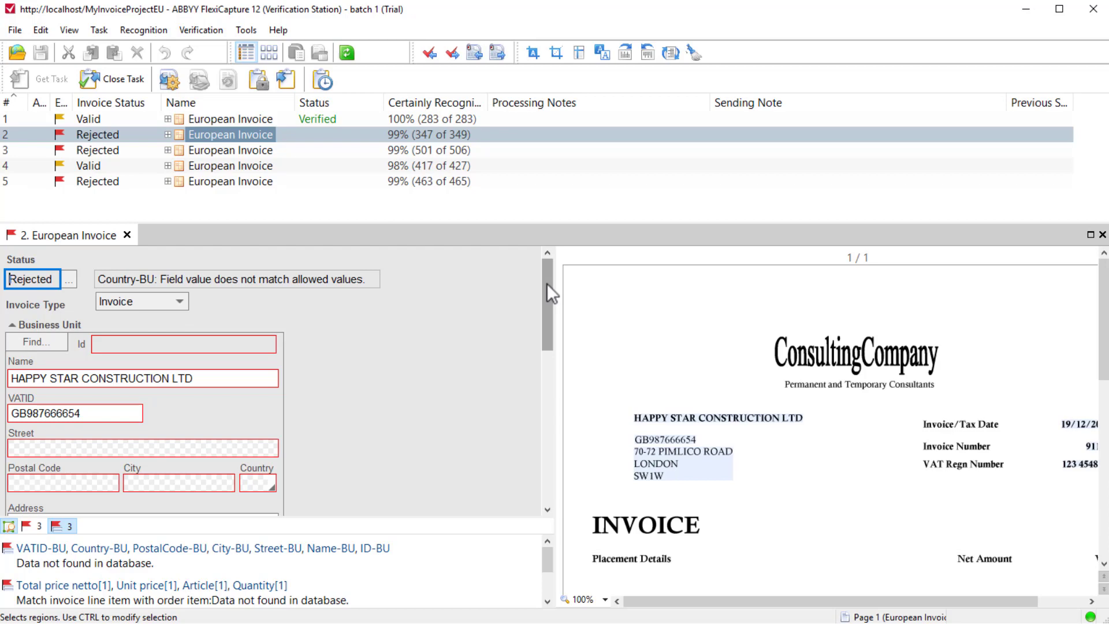
{"action": "left_click", "coordinate": [42, 336]}
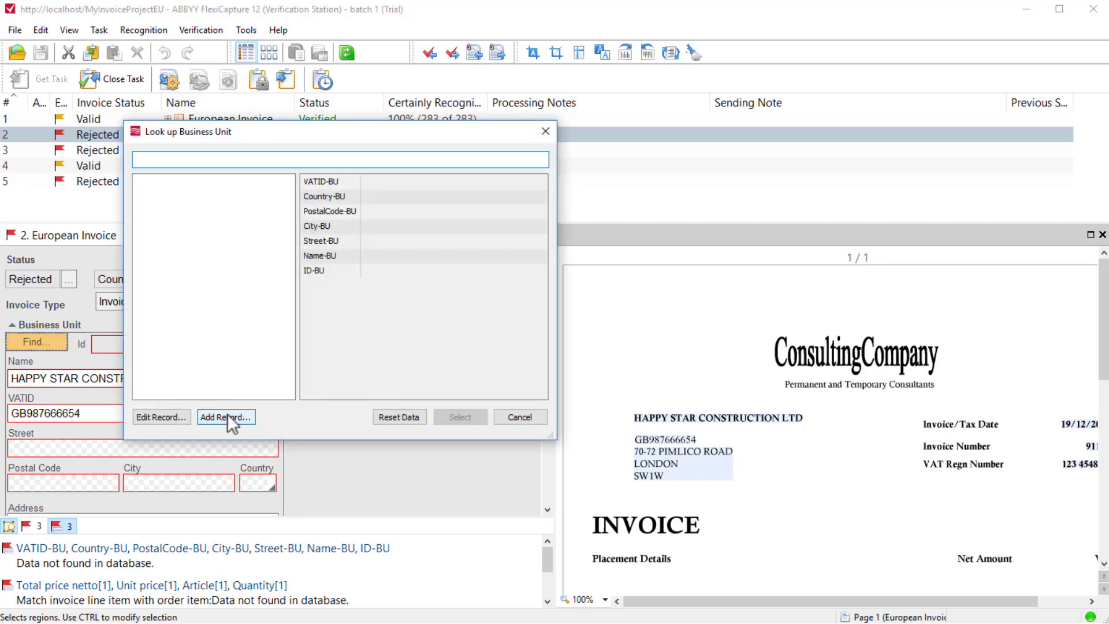
{"action": "left_click", "coordinate": [227, 416]}
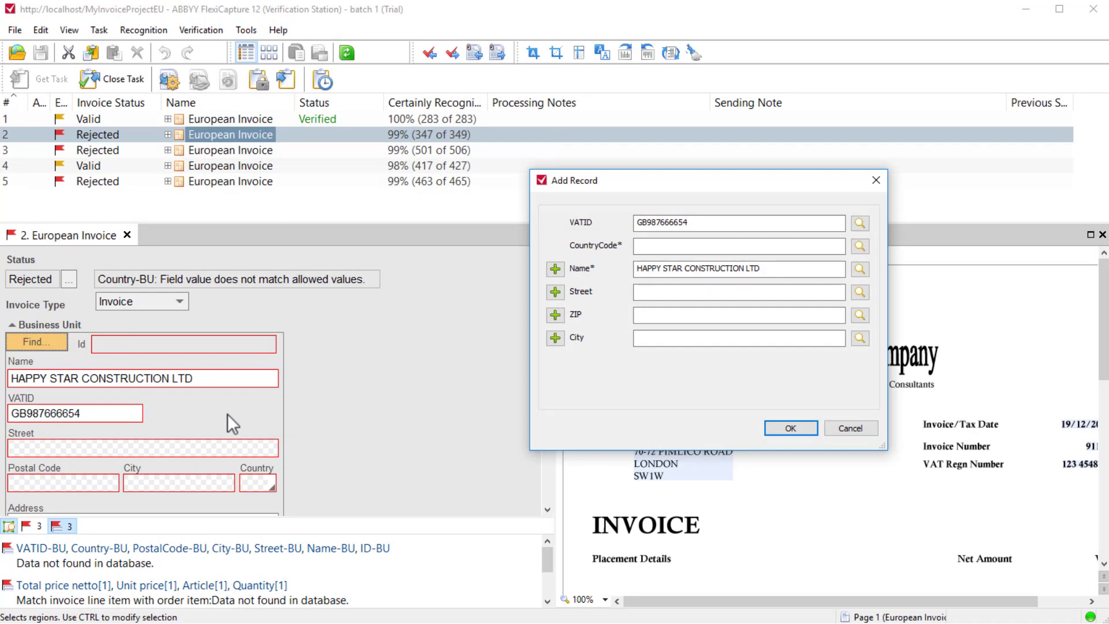
{"action": "left_click_drag", "start_coordinate": [729, 175], "coordinate": [507, 126]}
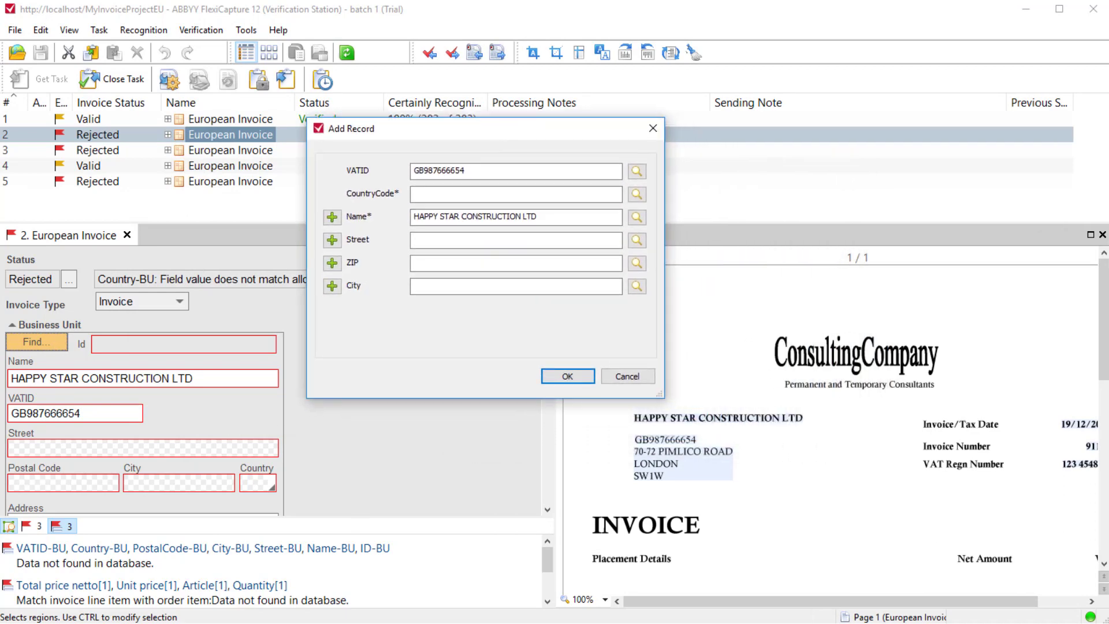
{"action": "left_click", "coordinate": [472, 194]}
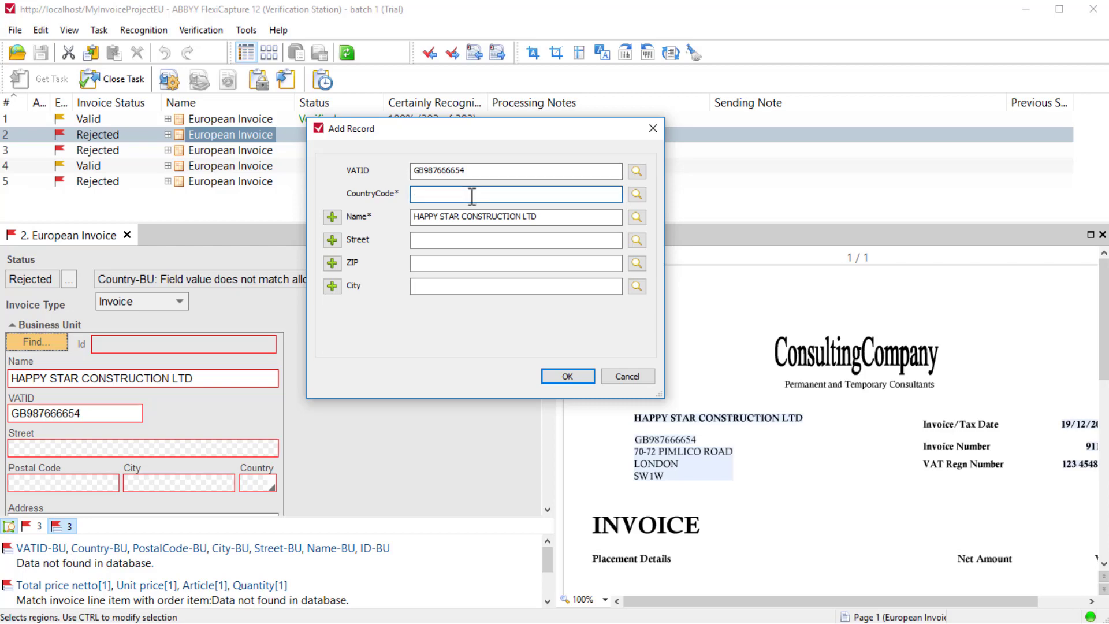
{"action": "type", "text": "GB"}
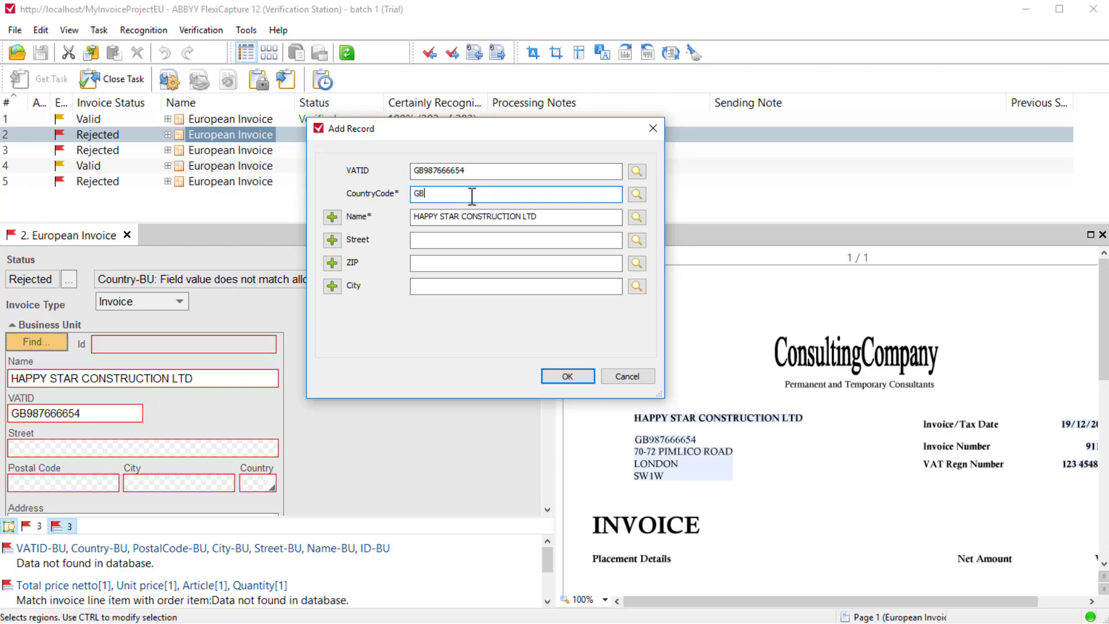
Capture the record's street and ZIP from the address block on the invoice image, correcting the ZIP's third character to the digit 1.
{"action": "left_click", "coordinate": [636, 240]}
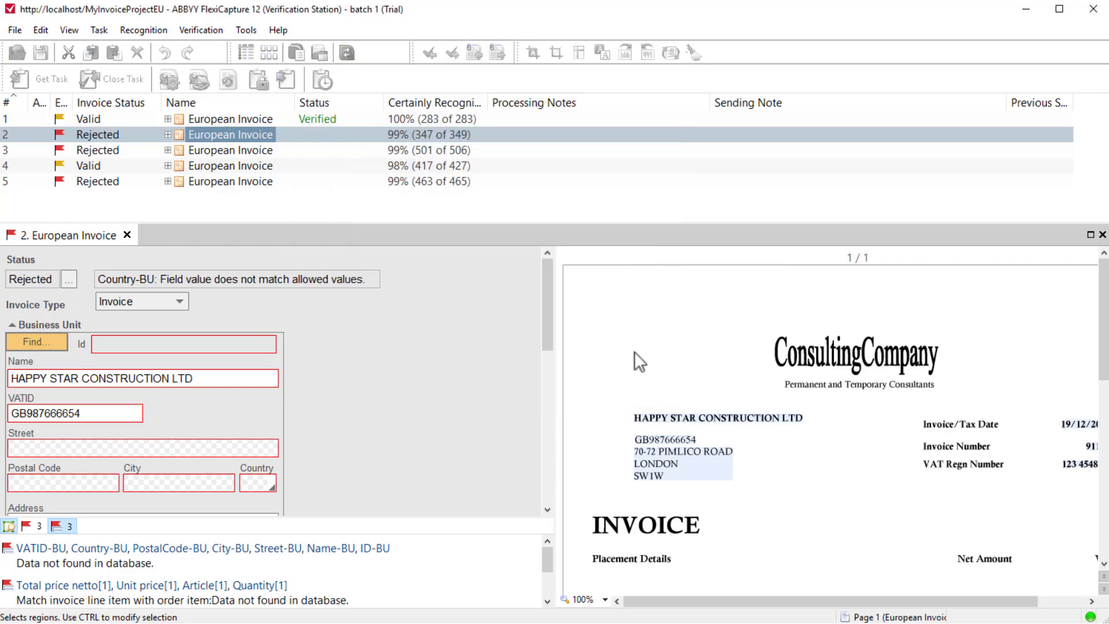
{"action": "left_click", "coordinate": [729, 453]}
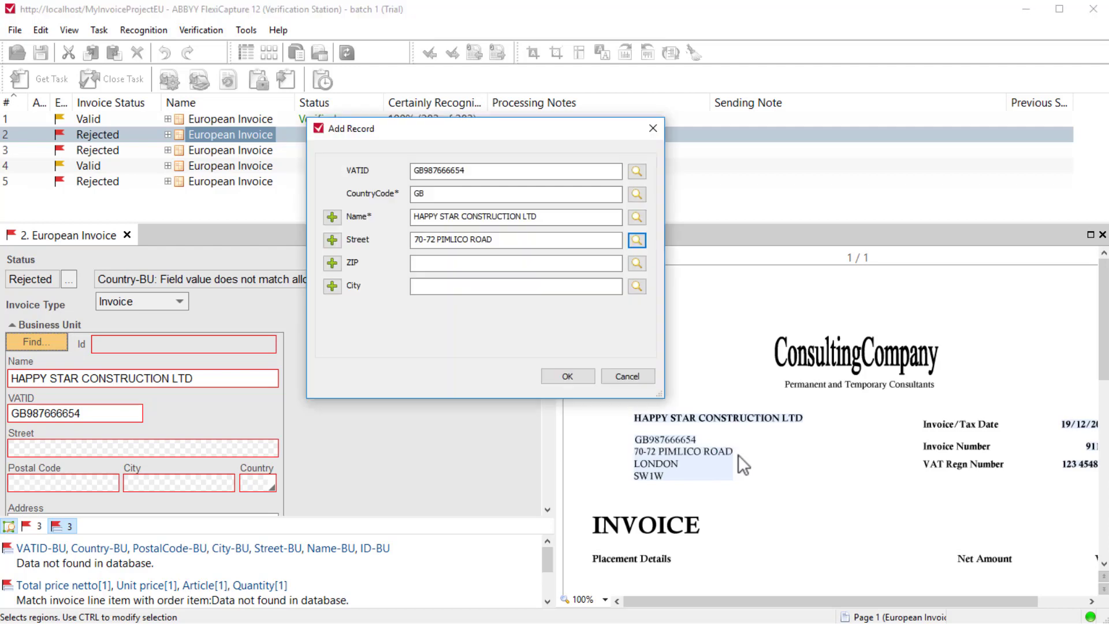
{"action": "left_click", "coordinate": [637, 263]}
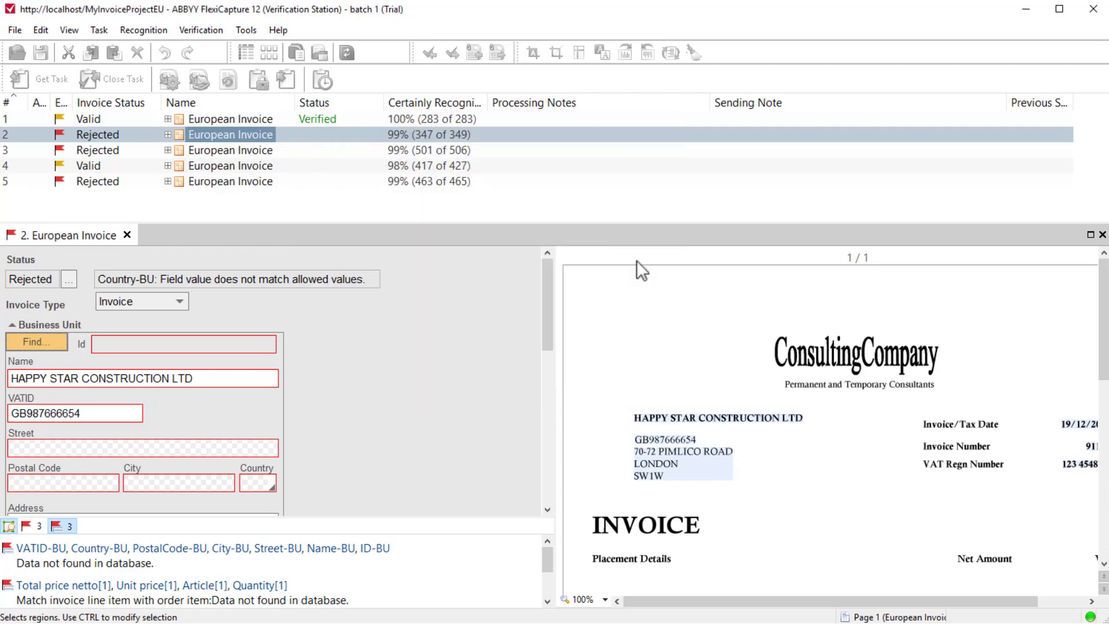
{"action": "left_click_drag", "start_coordinate": [623, 469], "coordinate": [670, 483]}
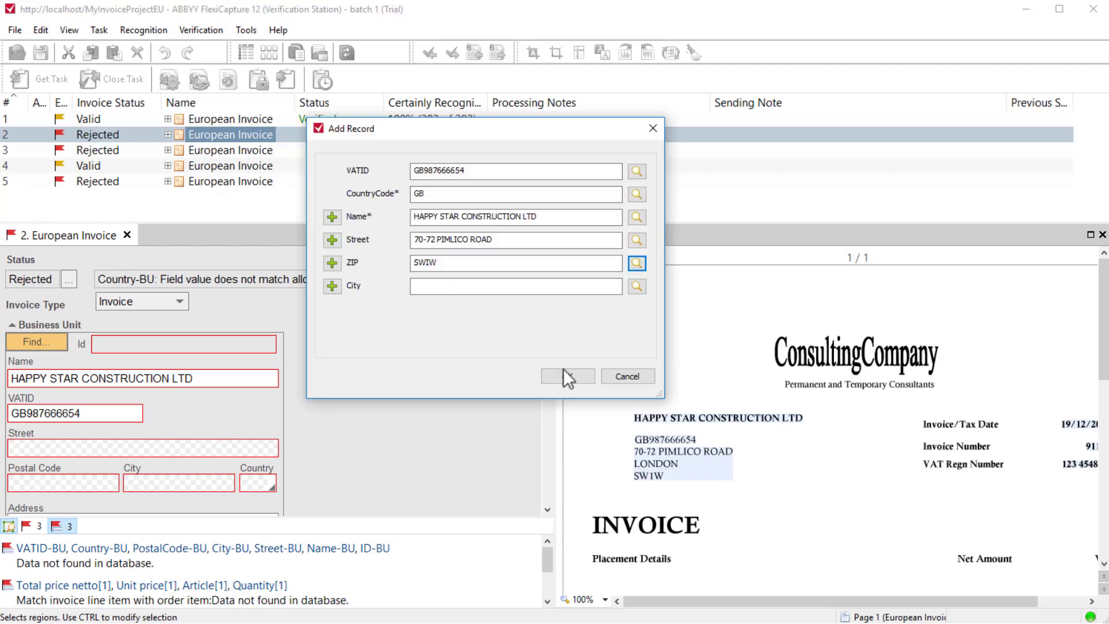
{"action": "left_click", "coordinate": [434, 263]}
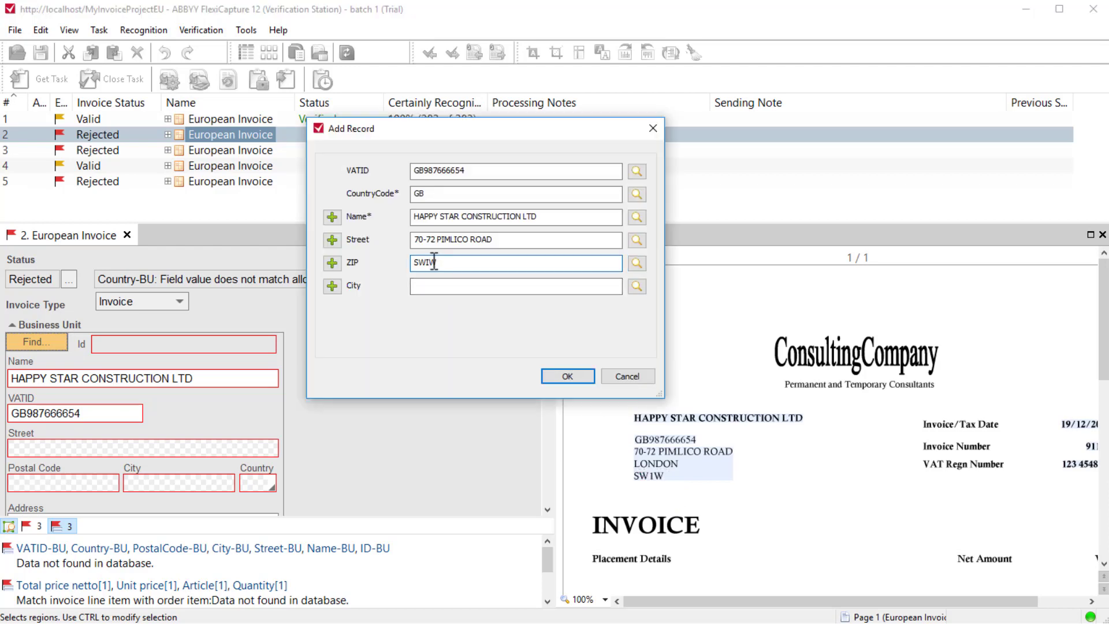
{"action": "key", "text": "BackSpace"}
{"action": "type", "text": "1"}
Capture the record's city from the address block on the invoice image, and save the new business unit record.
{"action": "left_click", "coordinate": [446, 285]}
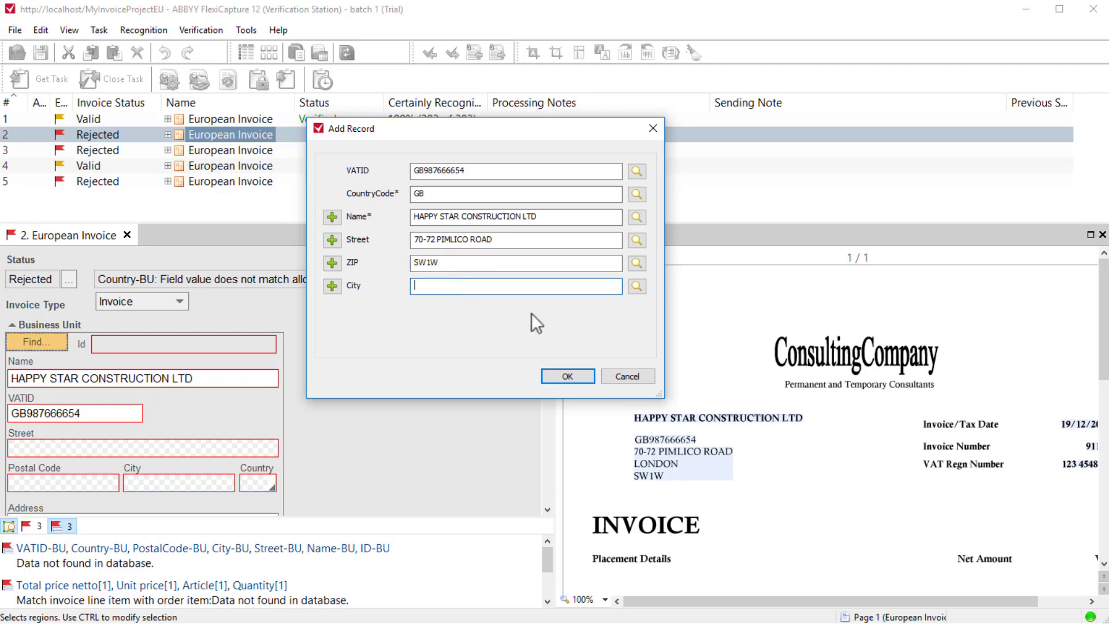
{"action": "left_click", "coordinate": [632, 290]}
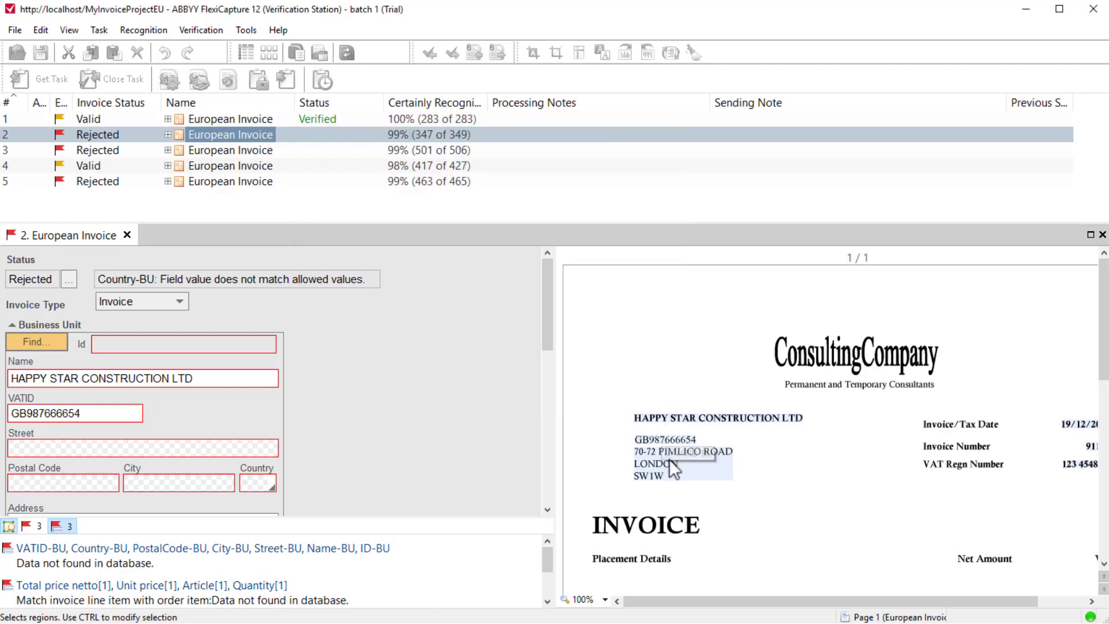
{"action": "left_click", "coordinate": [669, 460]}
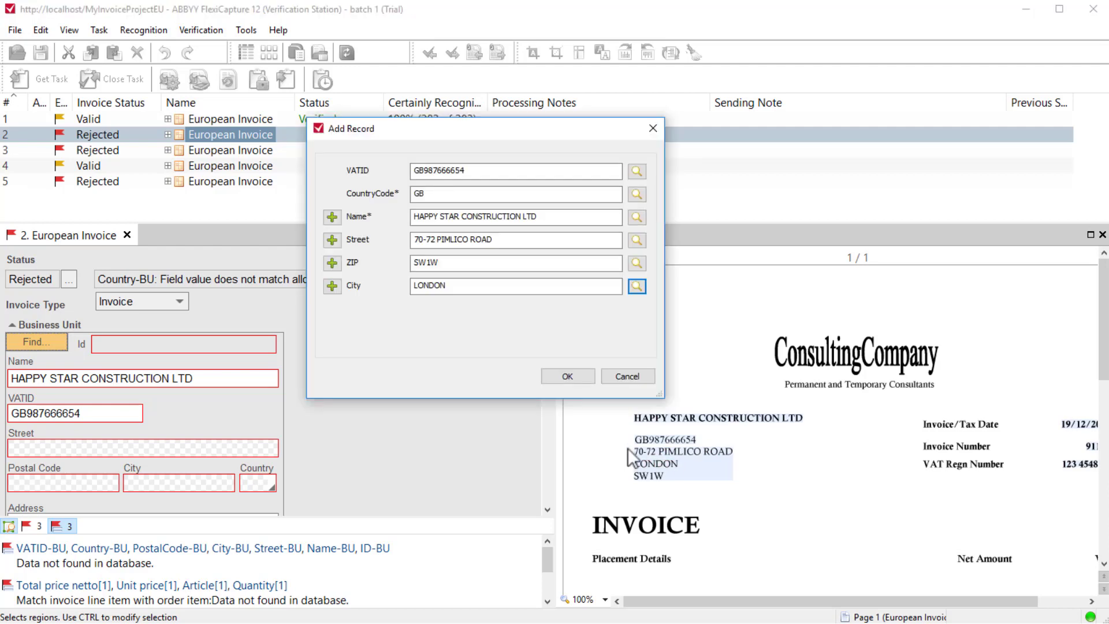
{"action": "left_click", "coordinate": [564, 381]}
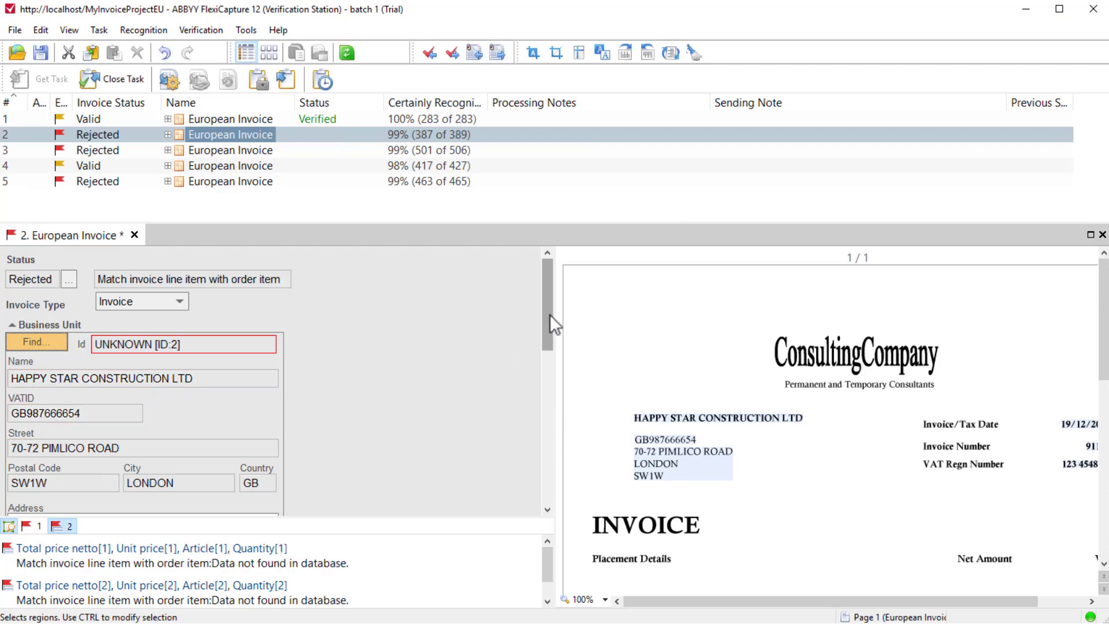
Correct the postal code in the Business Unit address by removing the space and replacing the letter I with the digit 1.
{"action": "left_click_drag", "start_coordinate": [550, 315], "coordinate": [546, 338]}
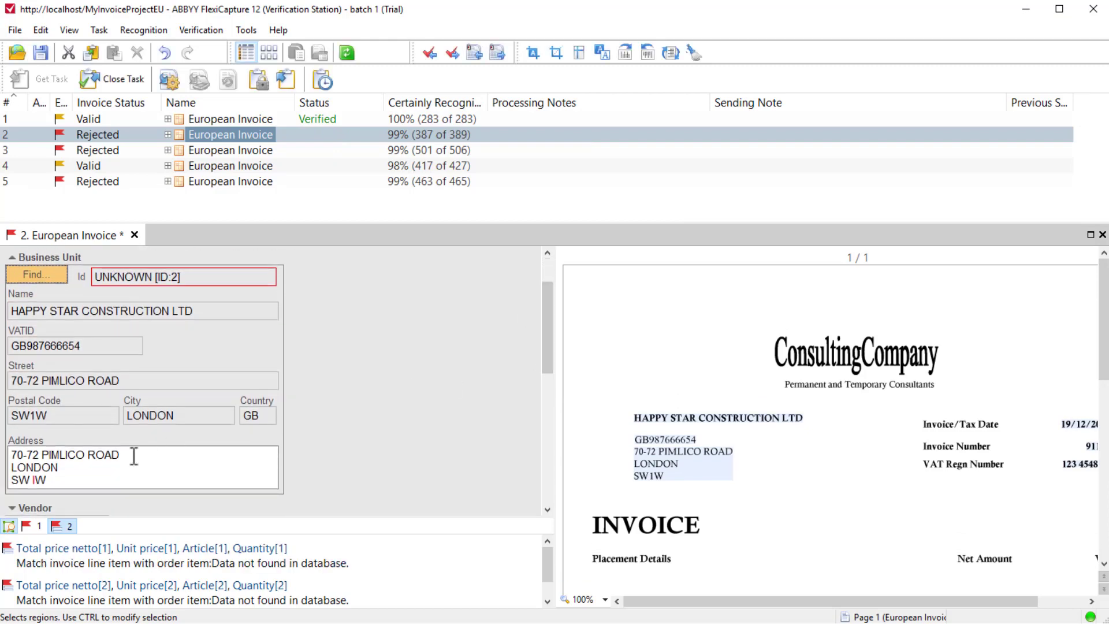
{"action": "left_click", "coordinate": [40, 481]}
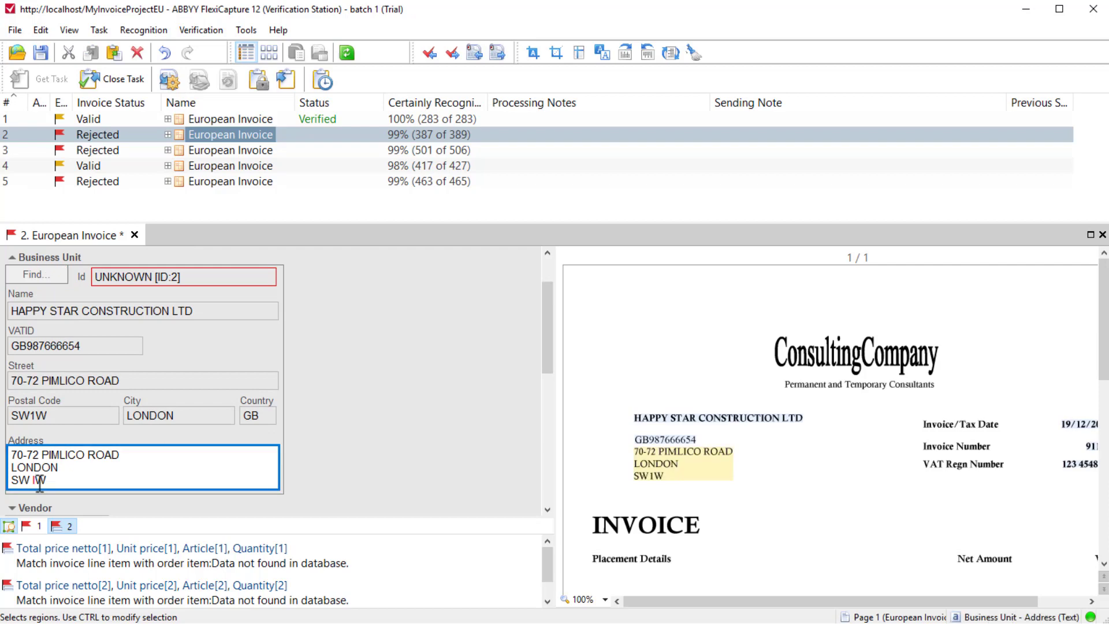
{"action": "key", "text": "BackSpace"}
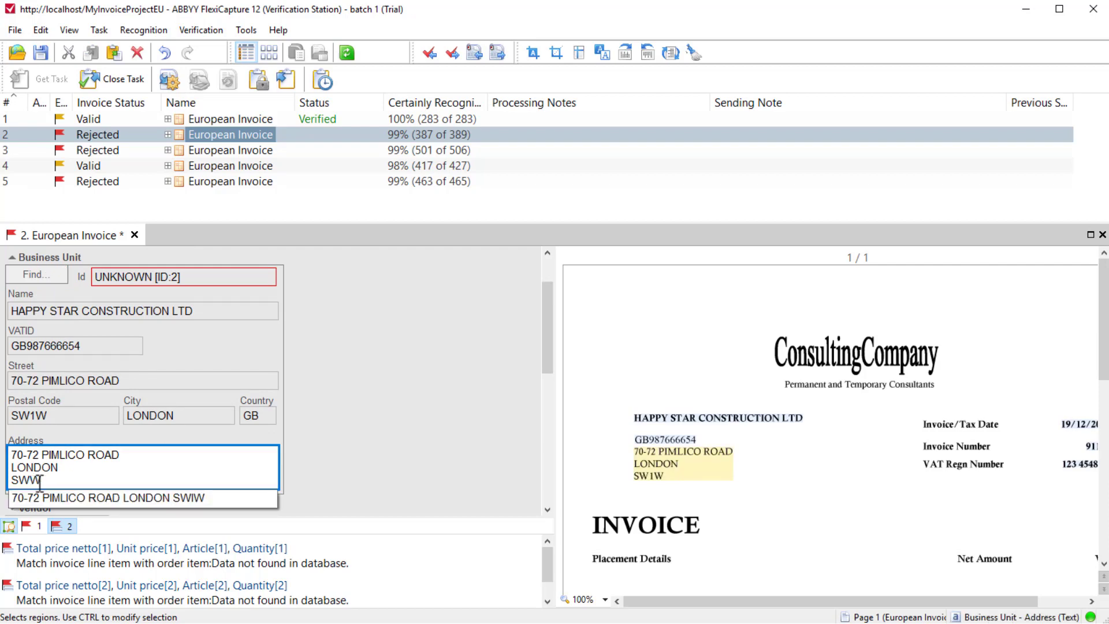
{"action": "key", "text": "Delete"}
{"action": "type", "text": "1"}
{"action": "key", "text": "Tab"}
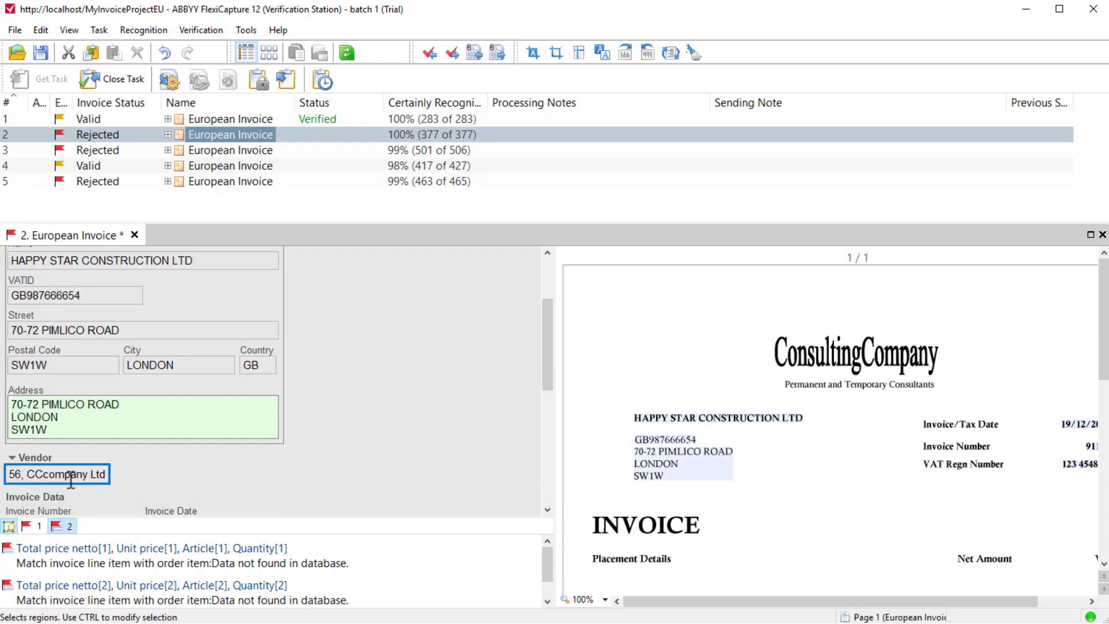
{"action": "scroll", "coordinate": [536, 374], "scroll_direction": "up", "scroll_amount": 2}
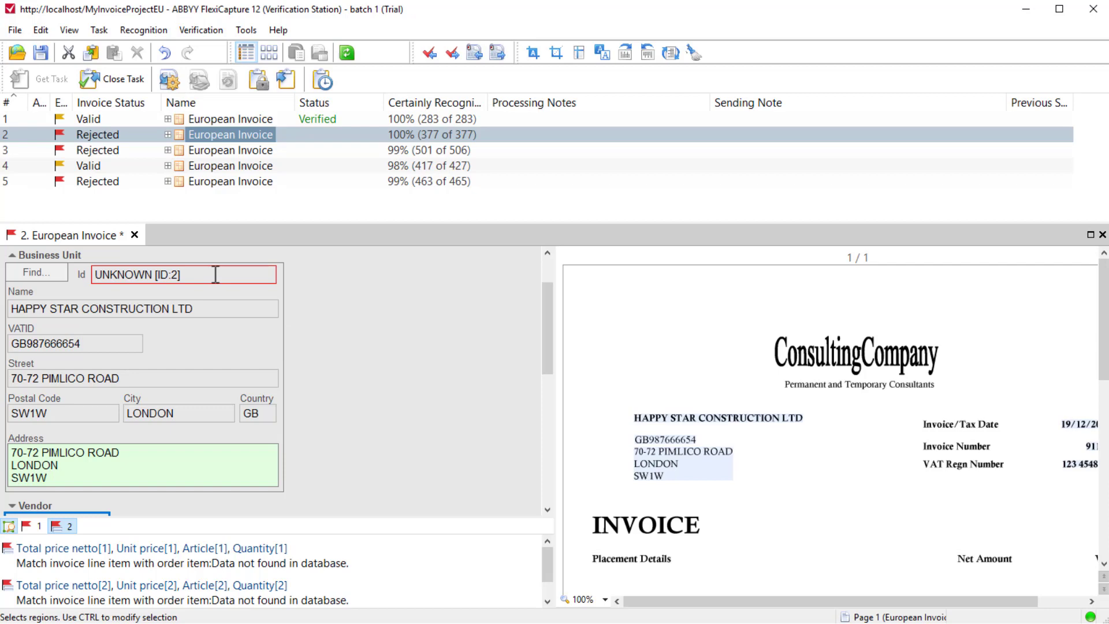
Replace the first line item's description with the worker's name captured from the line above its hours on the invoice image.
{"action": "left_click_drag", "start_coordinate": [549, 337], "coordinate": [547, 467]}
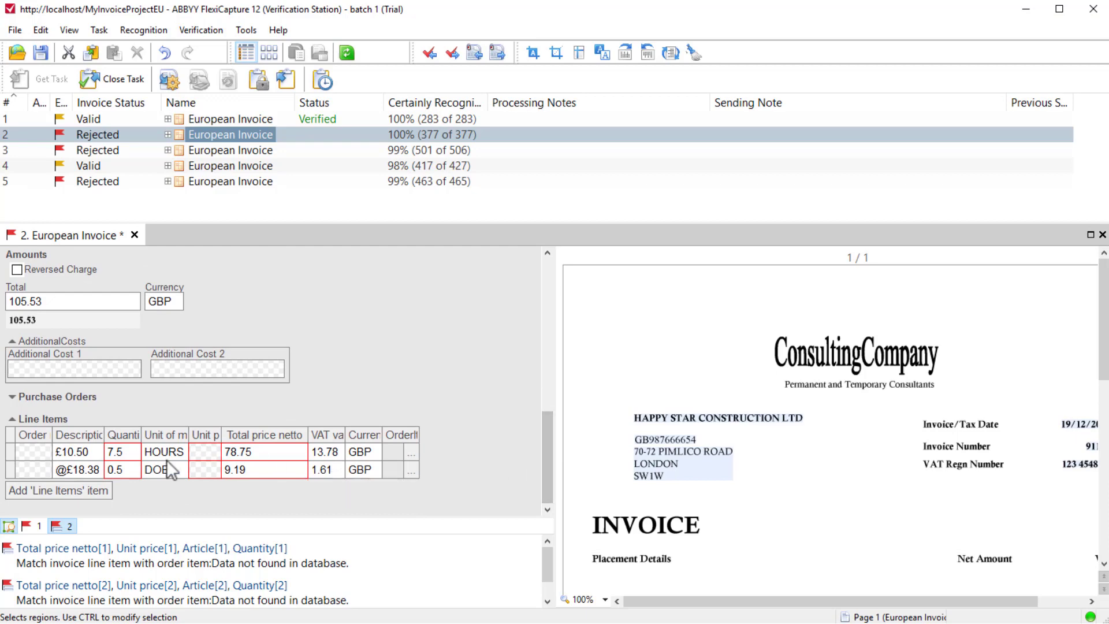
{"action": "left_click", "coordinate": [87, 452]}
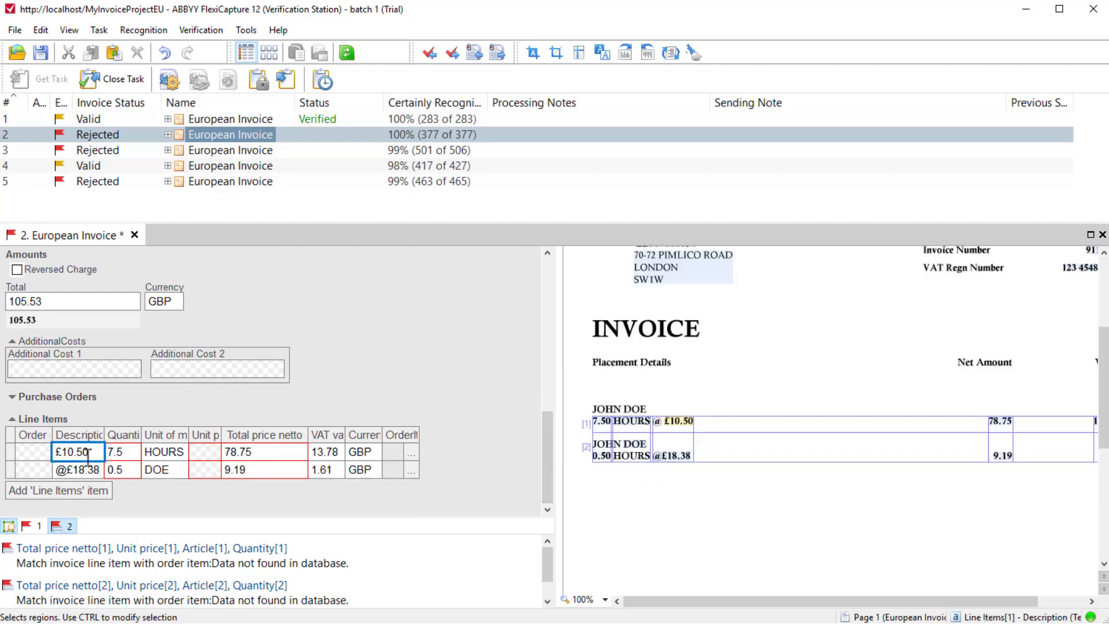
{"action": "left_click", "coordinate": [705, 402]}
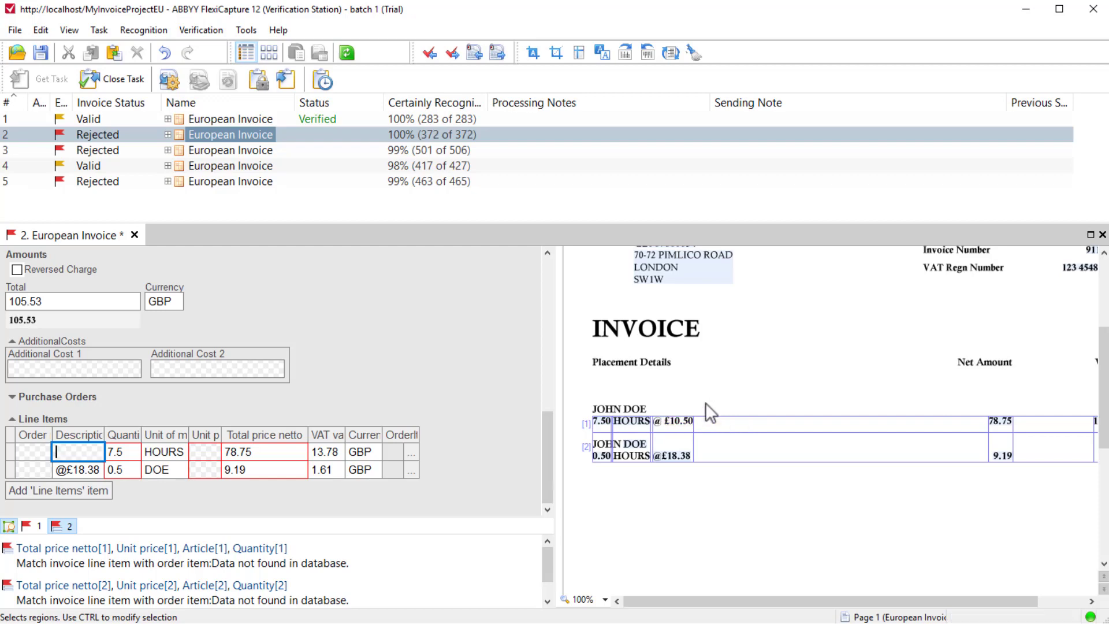
{"action": "left_click_drag", "start_coordinate": [581, 397], "coordinate": [658, 414]}
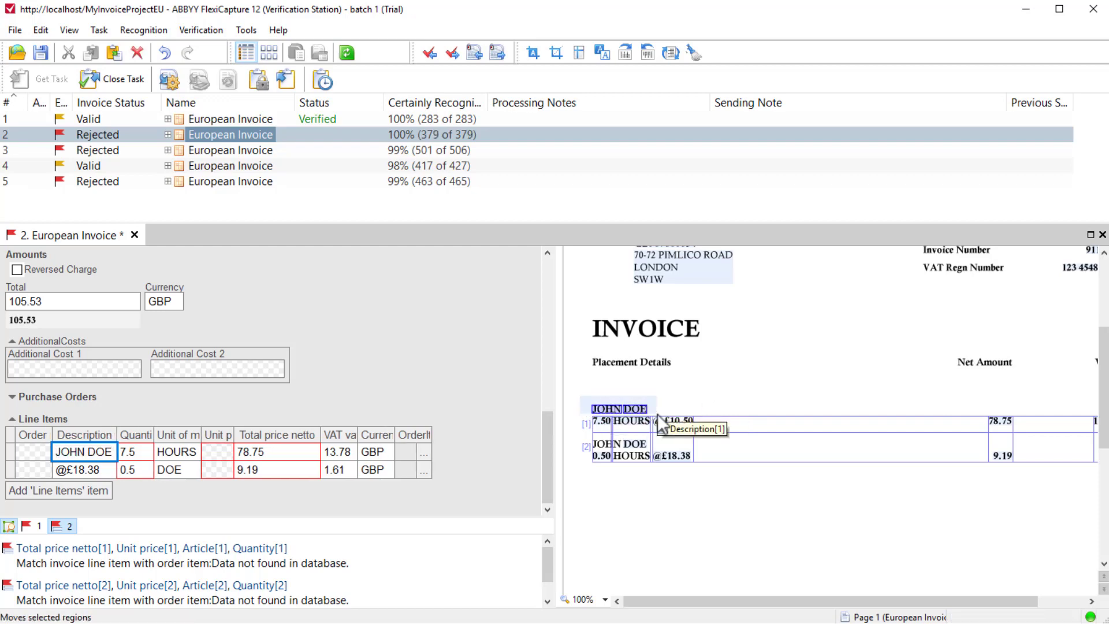
Confirm the first line item's description, quantity and unit of measure, and capture its unit price of 10.50 from the invoice image.
{"action": "key", "text": "Tab"}
{"action": "key", "text": "Tab"}
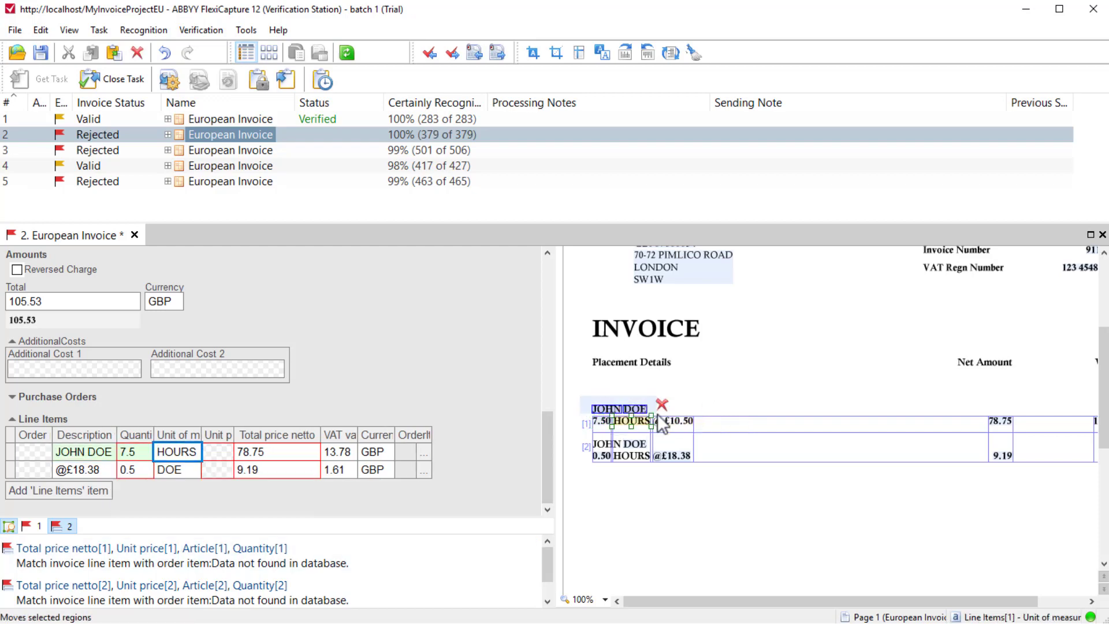
{"action": "key", "text": "Tab"}
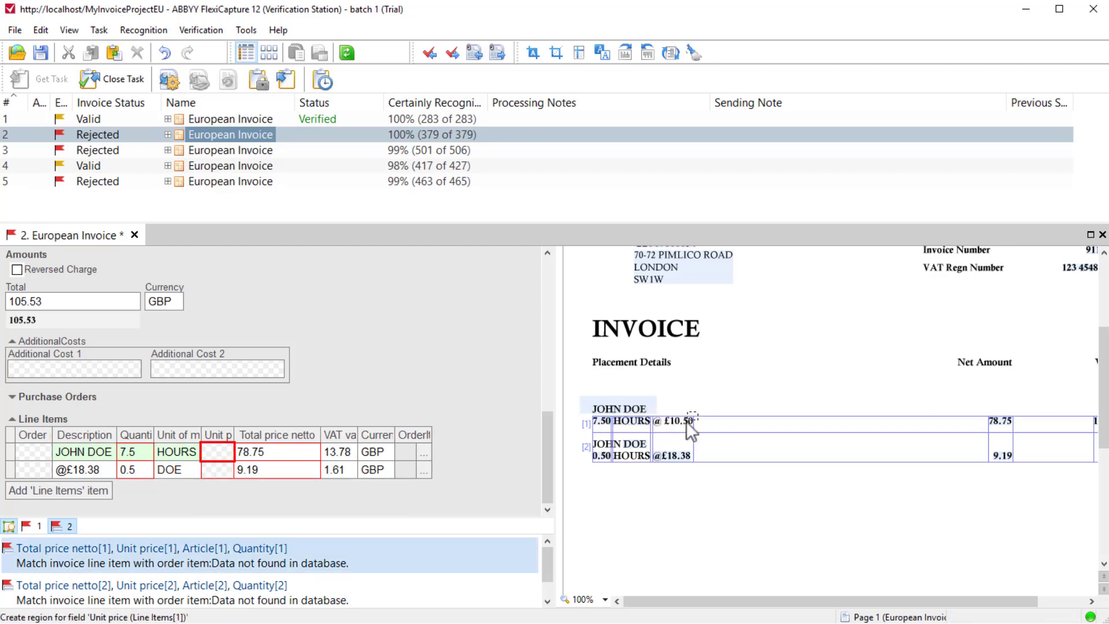
{"action": "left_click_drag", "start_coordinate": [694, 415], "coordinate": [667, 427]}
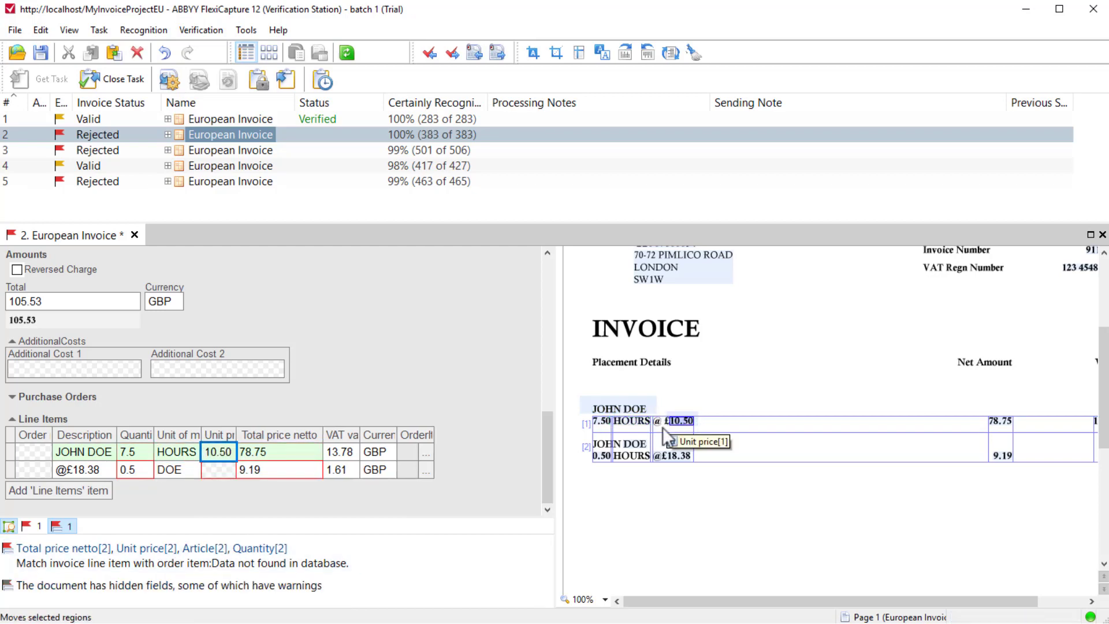
Replace the second line item's description with the worker's name captured from the invoice image, and confirm its quantity.
{"action": "key", "text": "Return"}
{"action": "key", "text": "BackSpace"}
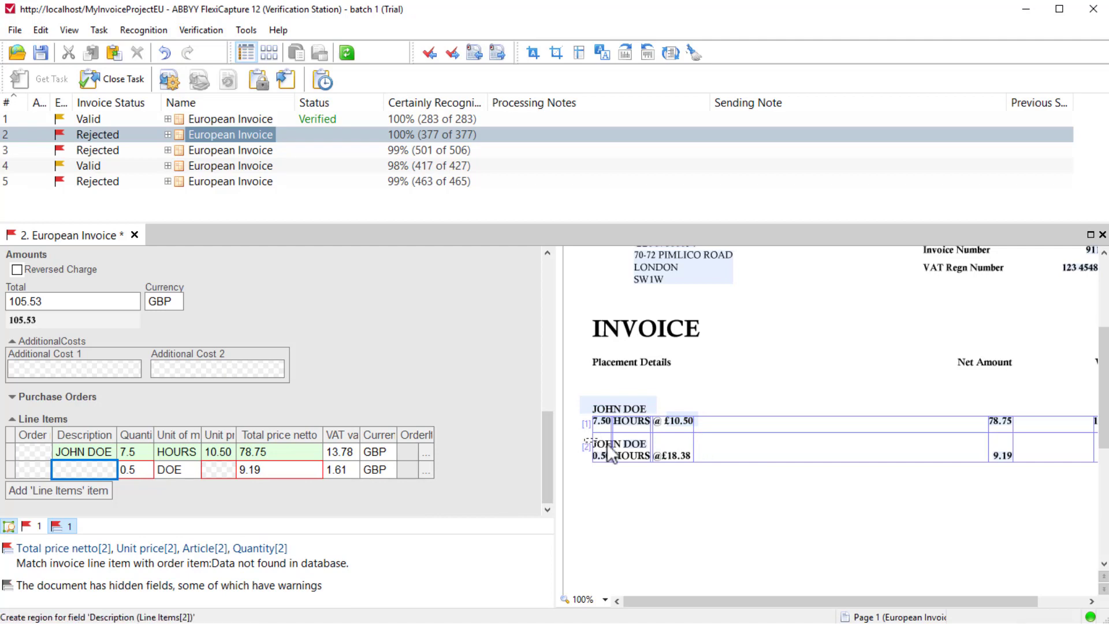
{"action": "left_click_drag", "start_coordinate": [592, 438], "coordinate": [652, 454]}
{"action": "key", "text": "Return"}
{"action": "key", "text": "Return"}
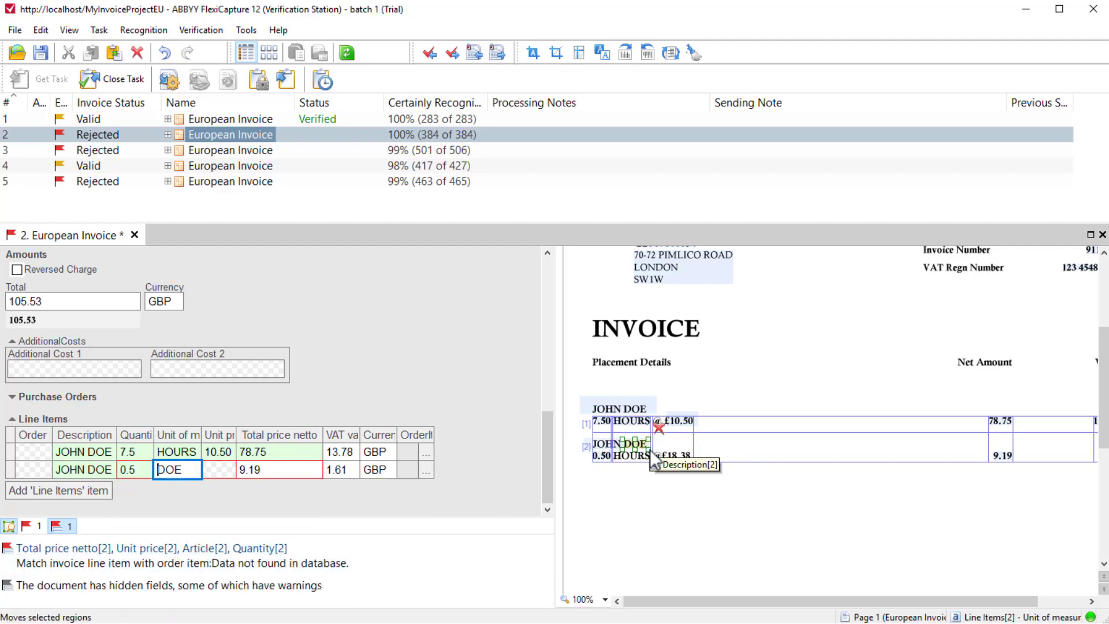
Replace the second line item's unit of measure with HOURS and capture its unit price of 18.38 from the invoice image.
{"action": "left_click", "coordinate": [659, 428]}
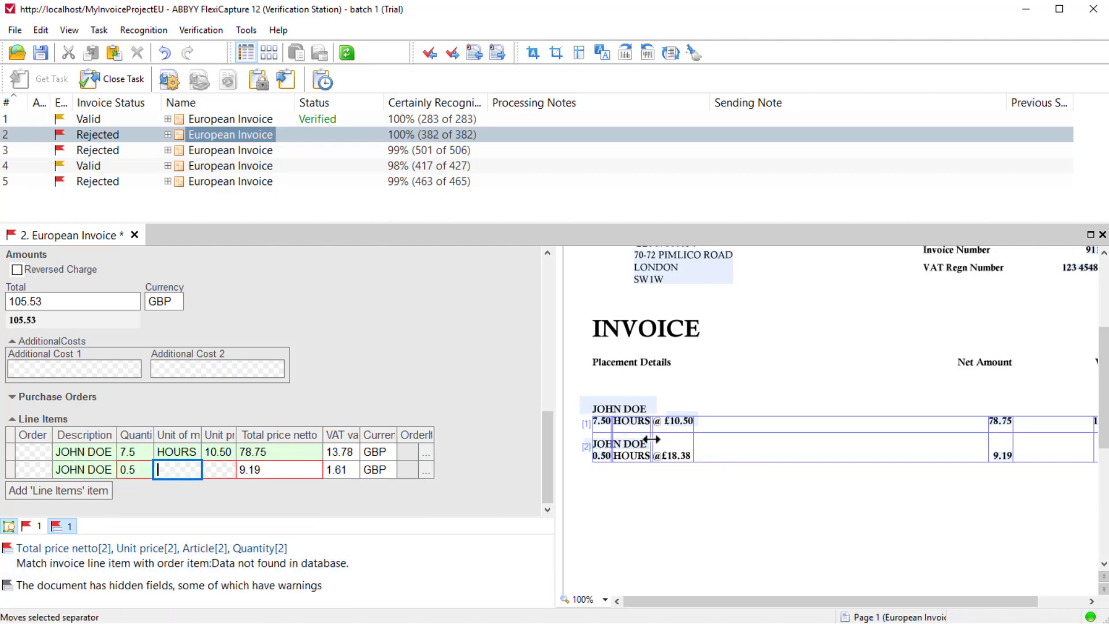
{"action": "left_click", "coordinate": [632, 455]}
{"action": "key", "text": "Return"}
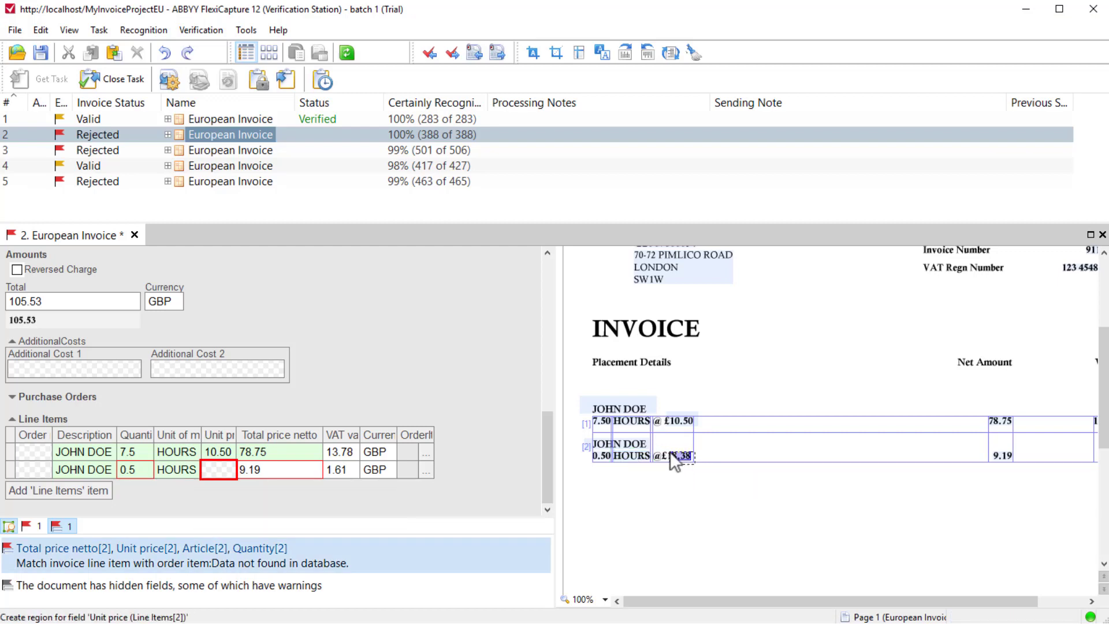
{"action": "left_click", "coordinate": [670, 455]}
Set the invoice status to Valid with the comment "Information about Vendor must be added to the database".
{"action": "left_click", "coordinate": [33, 527]}
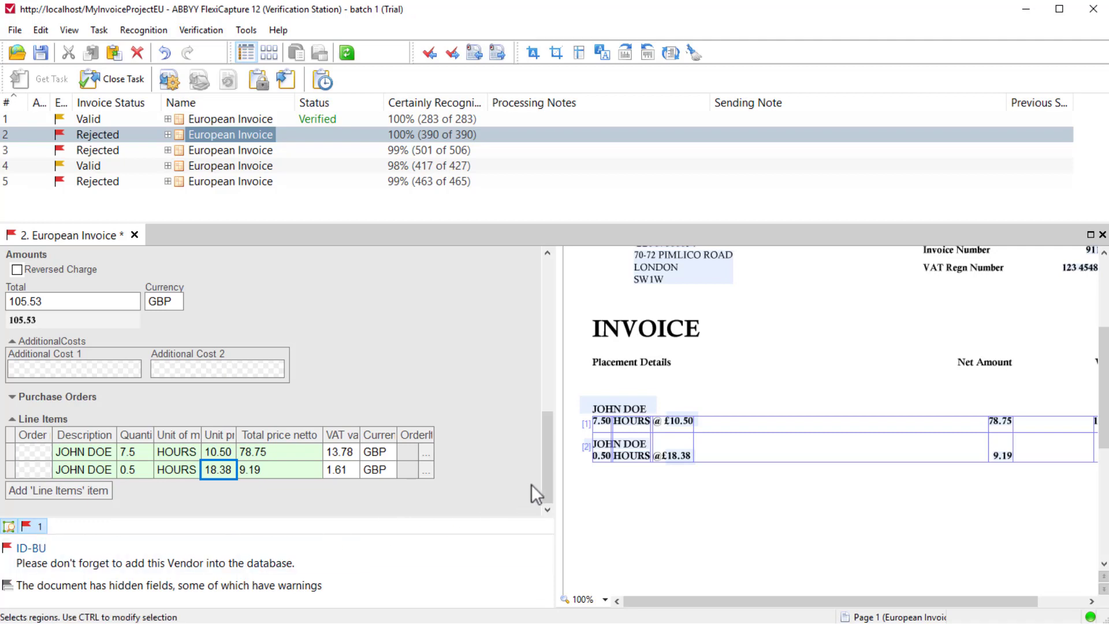
{"action": "left_click_drag", "start_coordinate": [551, 476], "coordinate": [562, 312]}
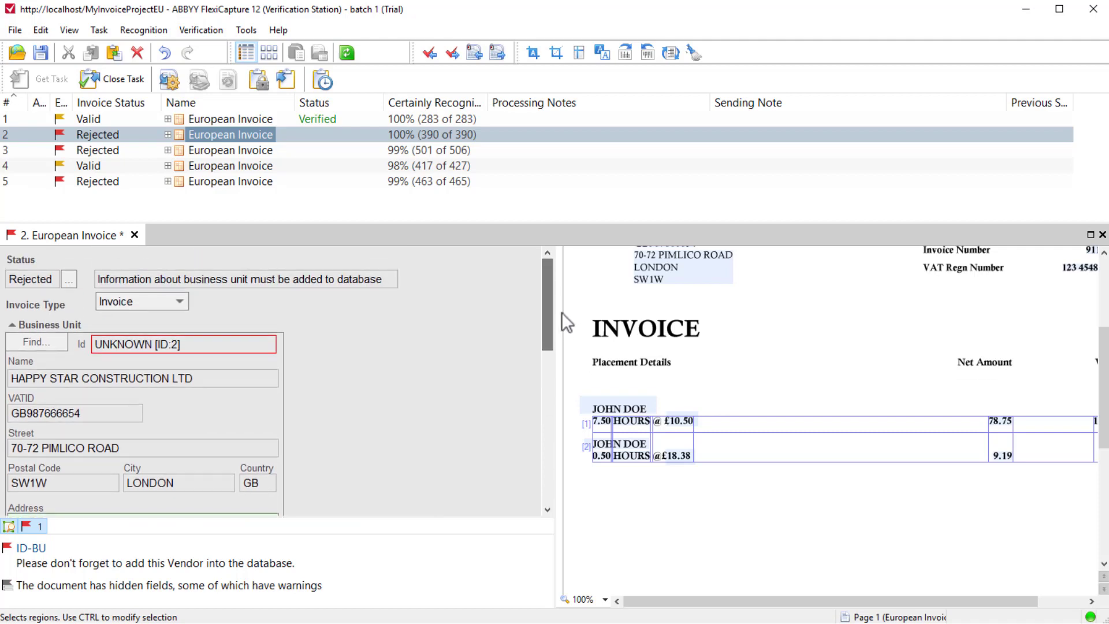
{"action": "left_click", "coordinate": [64, 281]}
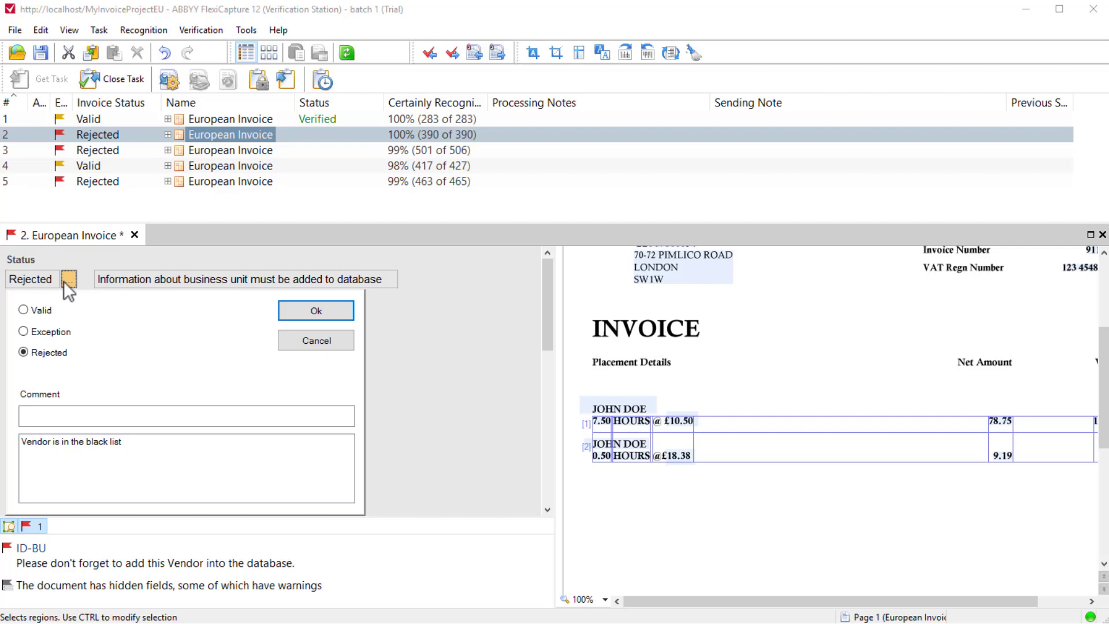
{"action": "left_click", "coordinate": [25, 309]}
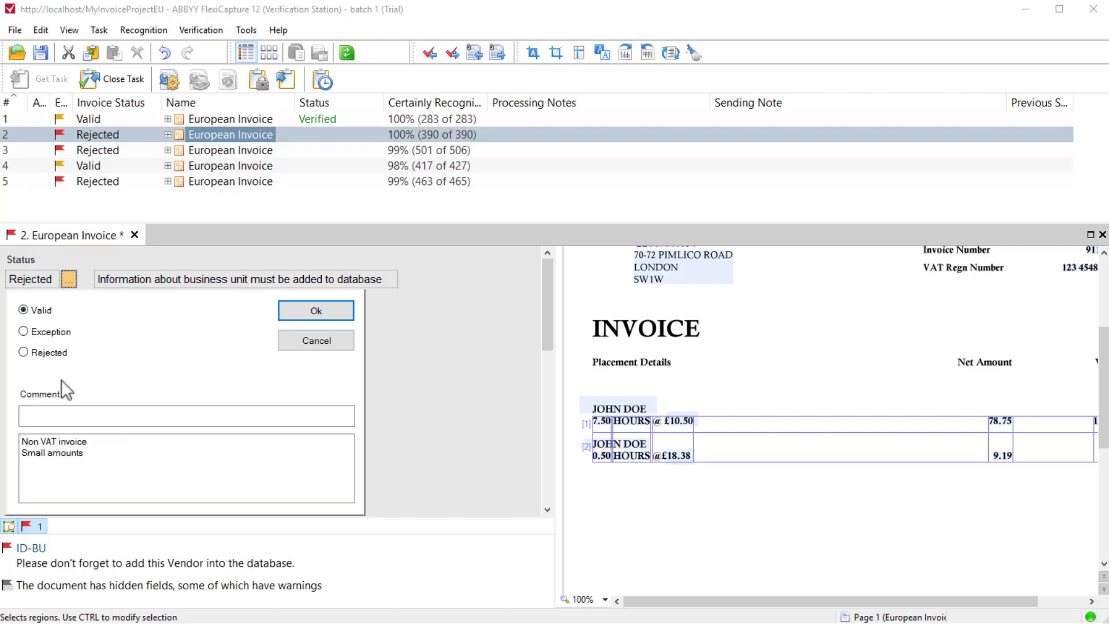
{"action": "left_click", "coordinate": [101, 417]}
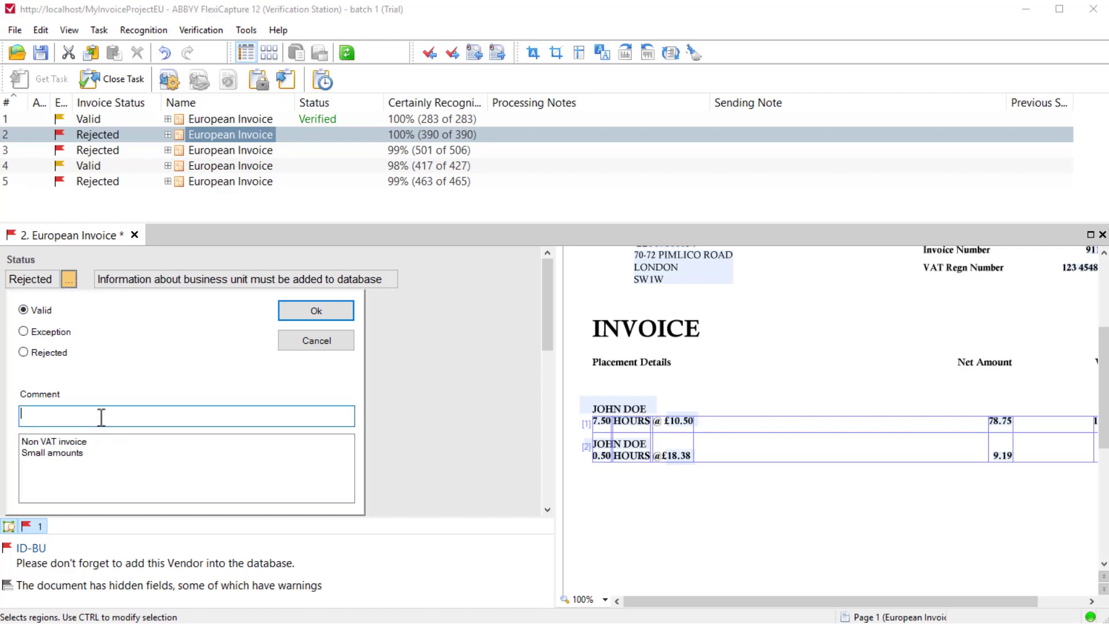
{"action": "type", "text": "Information about Vendor must be added to the database"}
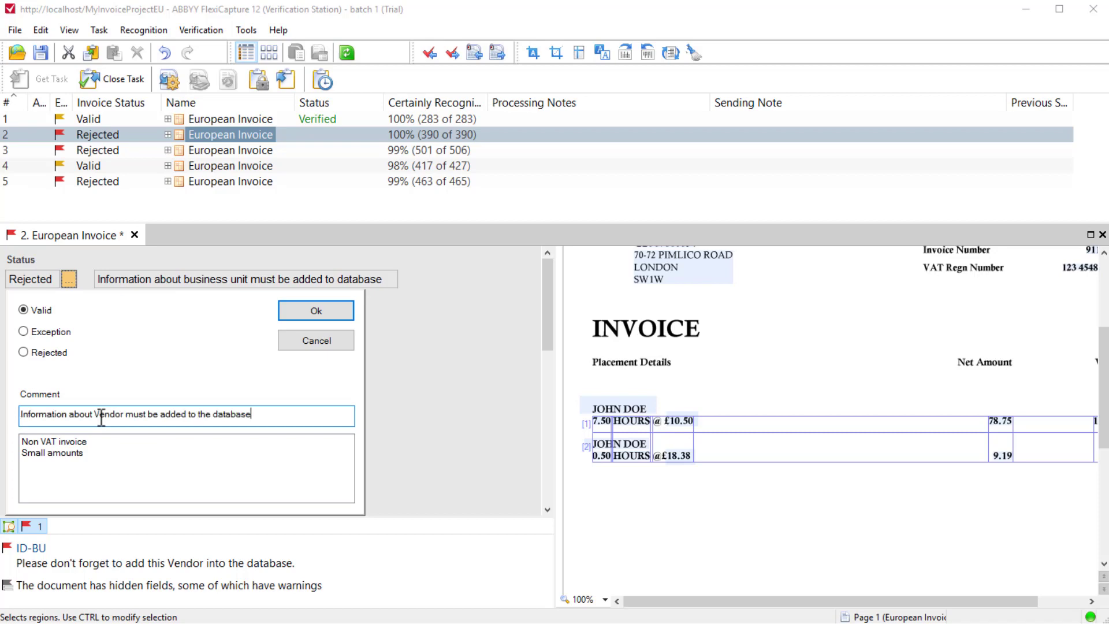
{"action": "left_click", "coordinate": [313, 314]}
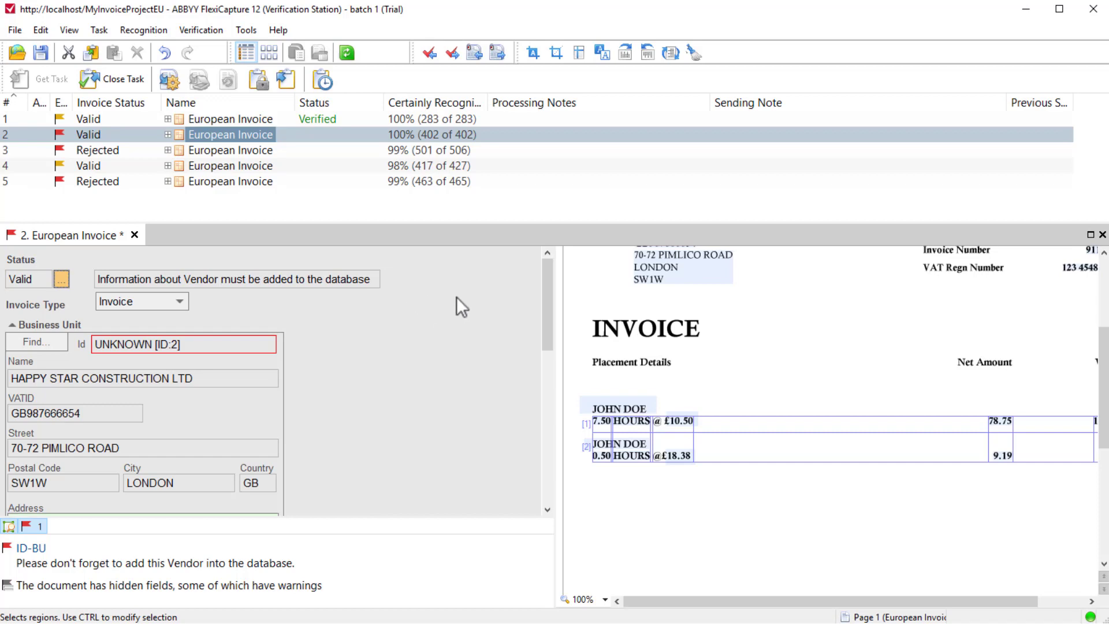
Close the second European Invoice with its changes saved, and open the third European Invoice.
{"action": "left_click", "coordinate": [1103, 235]}
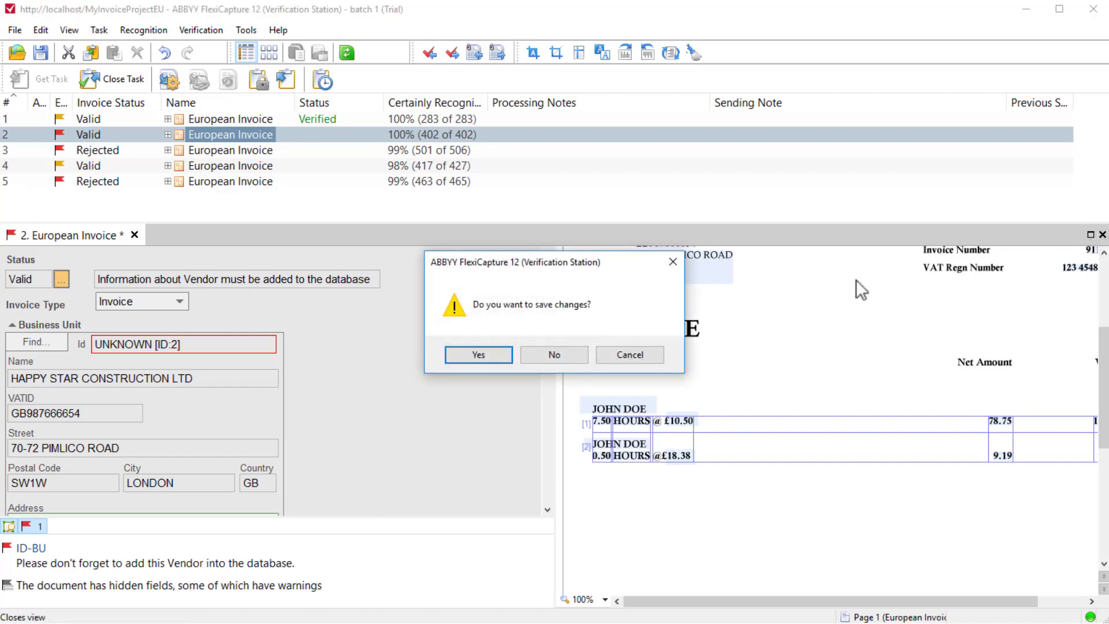
{"action": "left_click", "coordinate": [491, 355]}
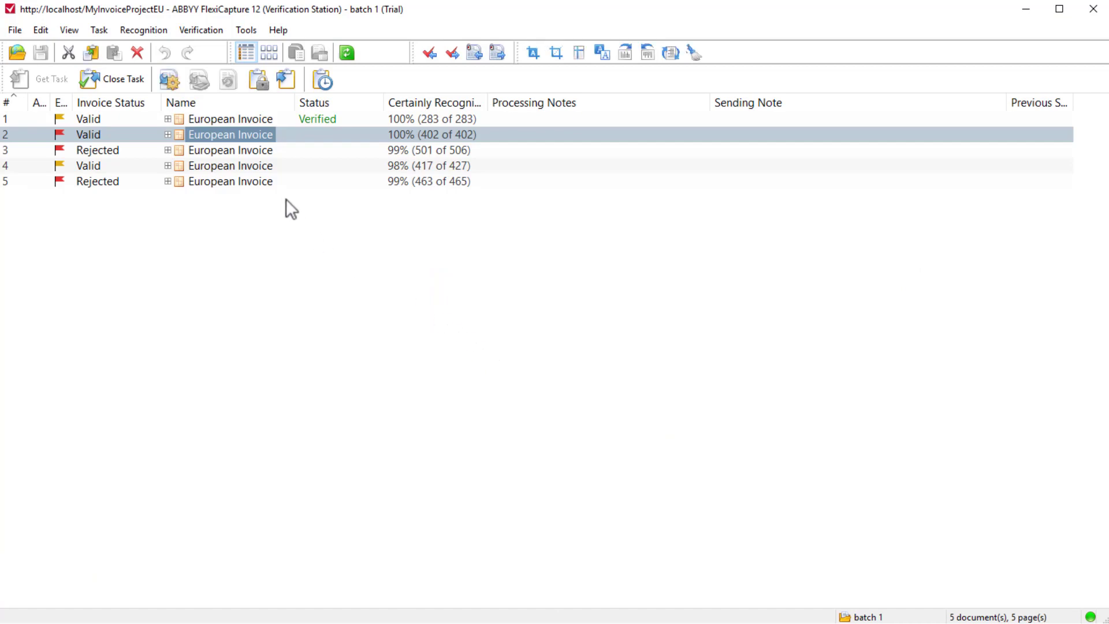
{"action": "double_click", "coordinate": [262, 151]}
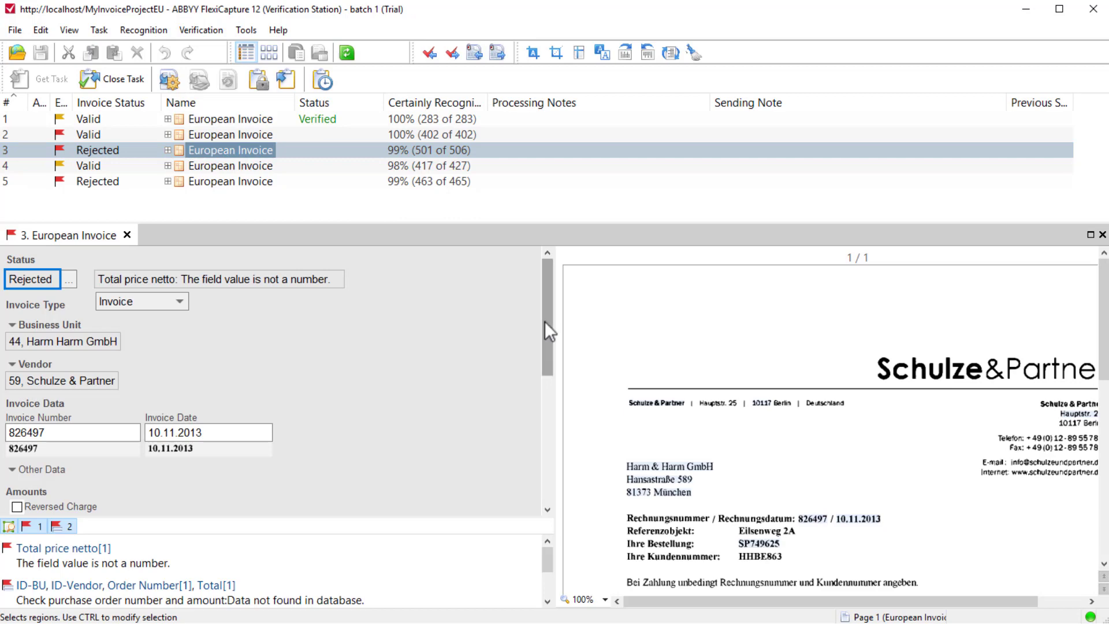
Expand the Purchase Orders section and look up the details of the listed purchase order.
{"action": "left_click_drag", "start_coordinate": [546, 322], "coordinate": [545, 455]}
{"action": "left_click", "coordinate": [90, 343]}
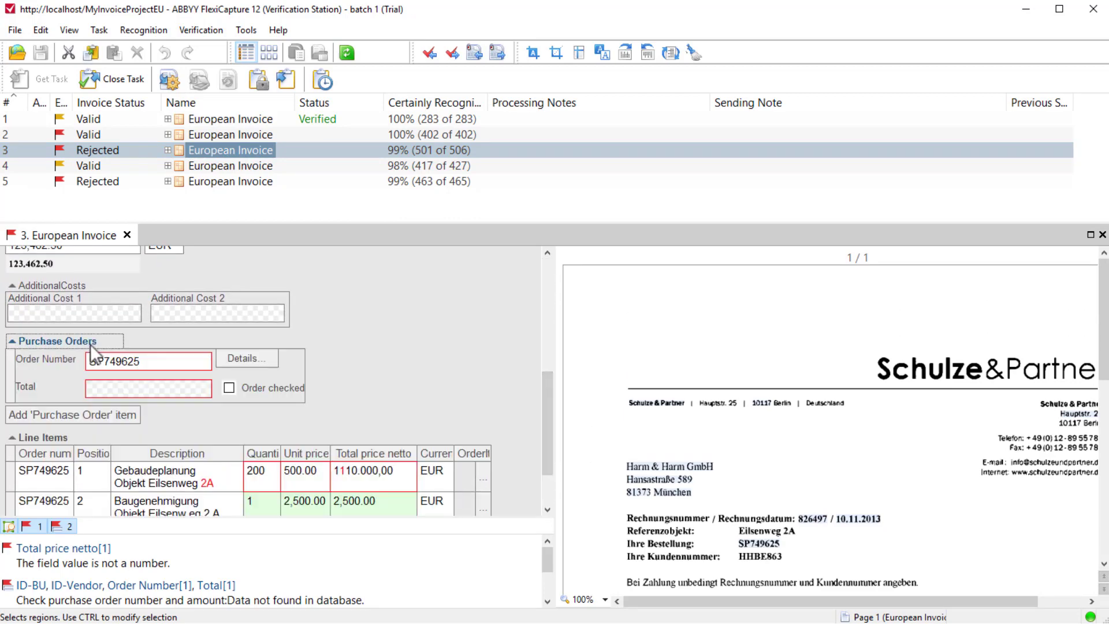
{"action": "left_click", "coordinate": [245, 357]}
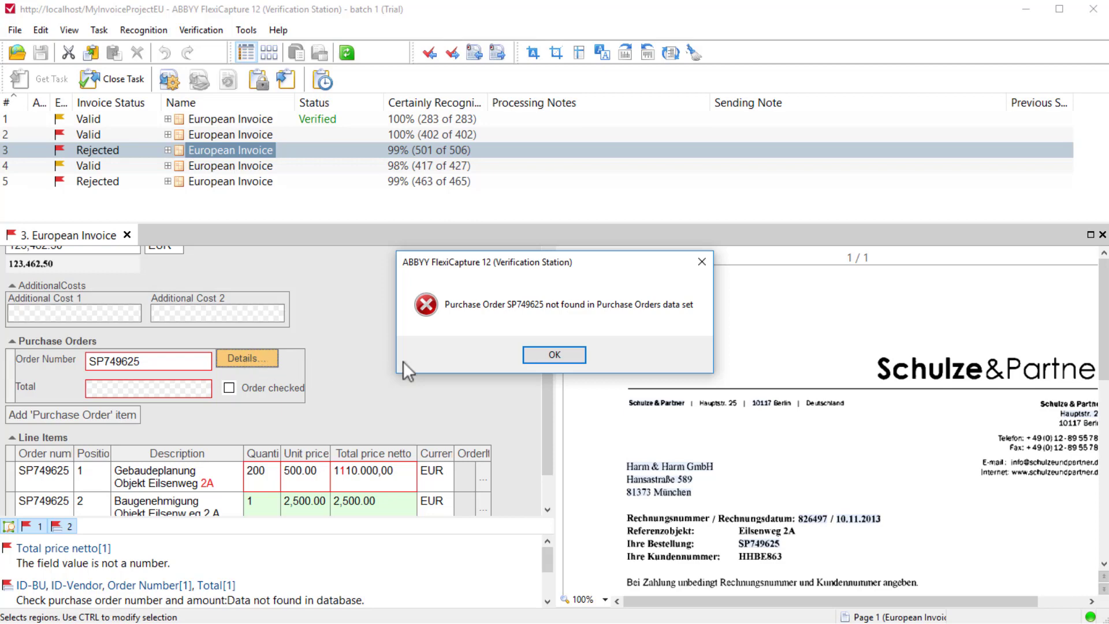
{"action": "left_click", "coordinate": [543, 363]}
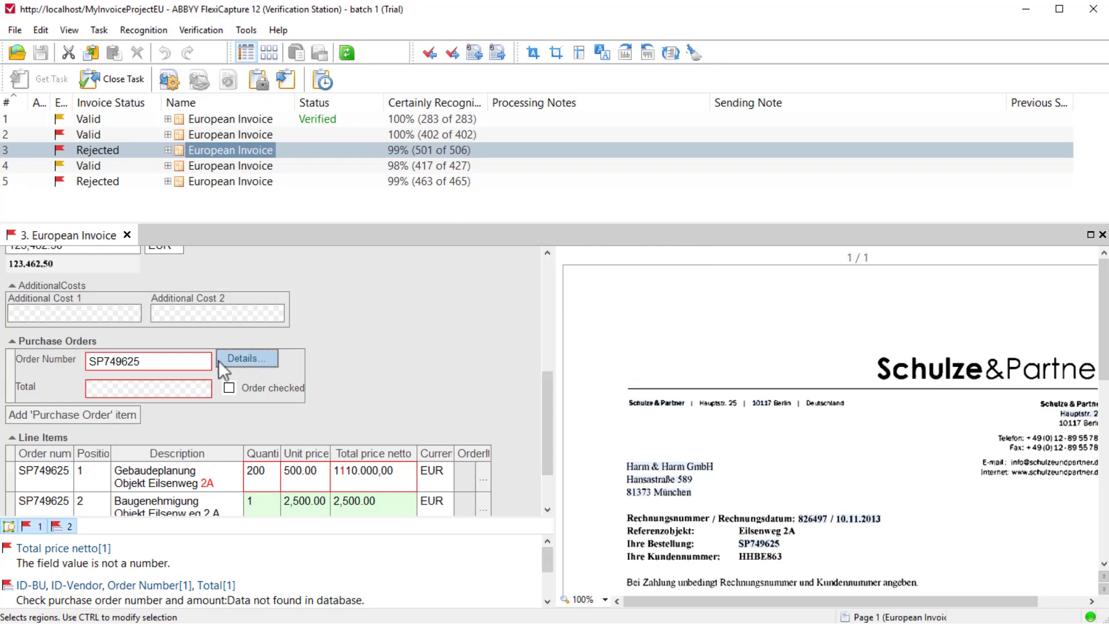
Fill the purchase order's Total with the Gesamt amount of 123.462,50 captured from the invoice image.
{"action": "left_click", "coordinate": [185, 361]}
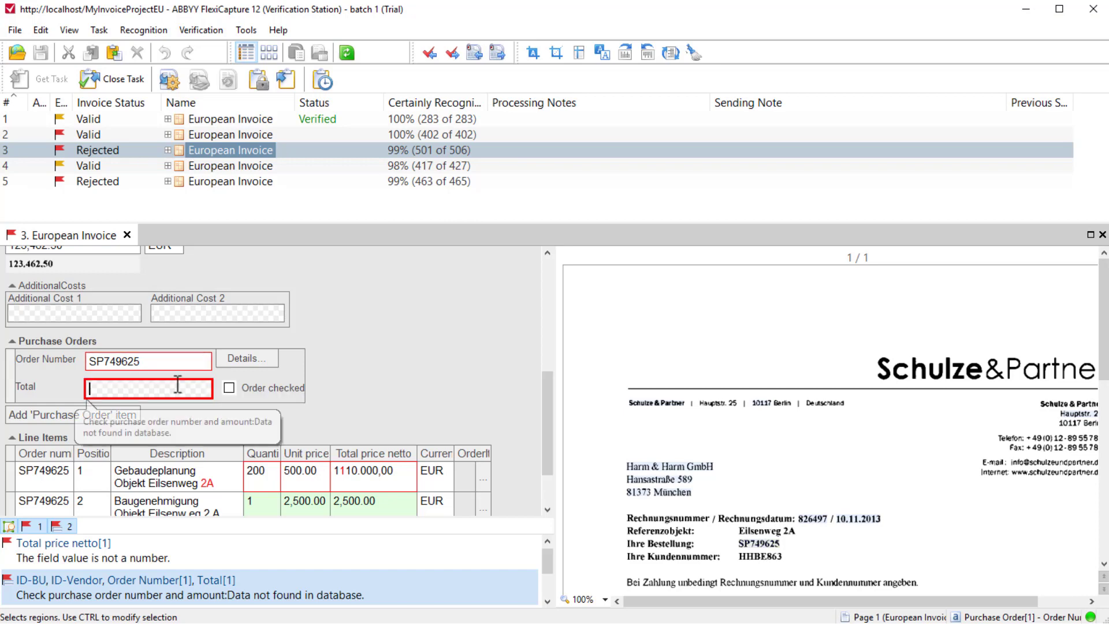
{"action": "left_click", "coordinate": [178, 384]}
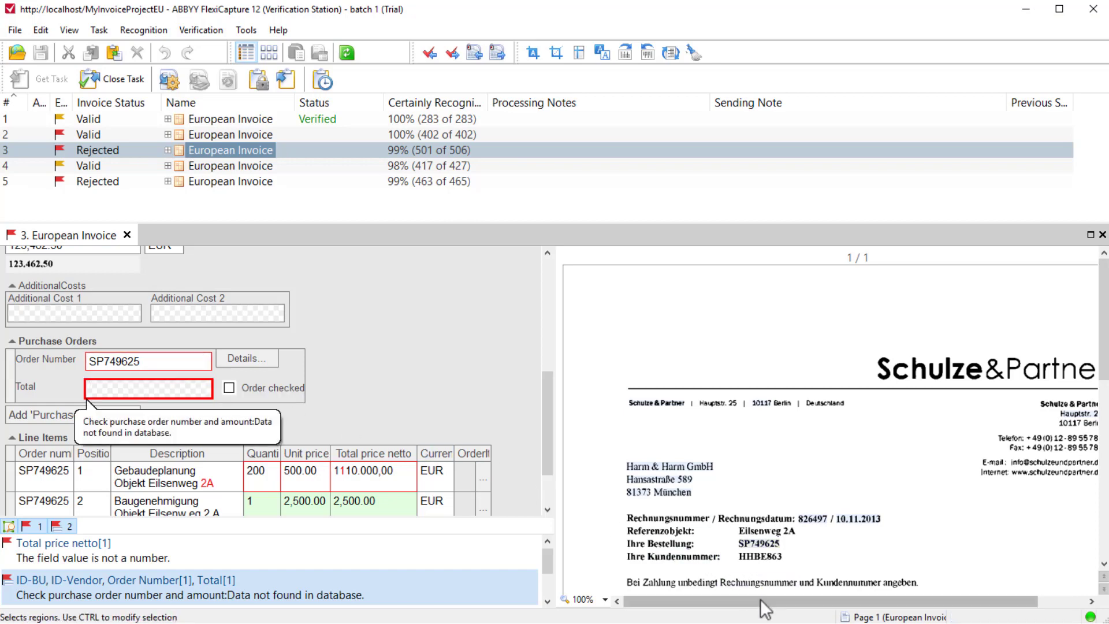
{"action": "left_click_drag", "start_coordinate": [760, 598], "coordinate": [809, 599]}
{"action": "left_click_drag", "start_coordinate": [1107, 405], "coordinate": [1101, 508]}
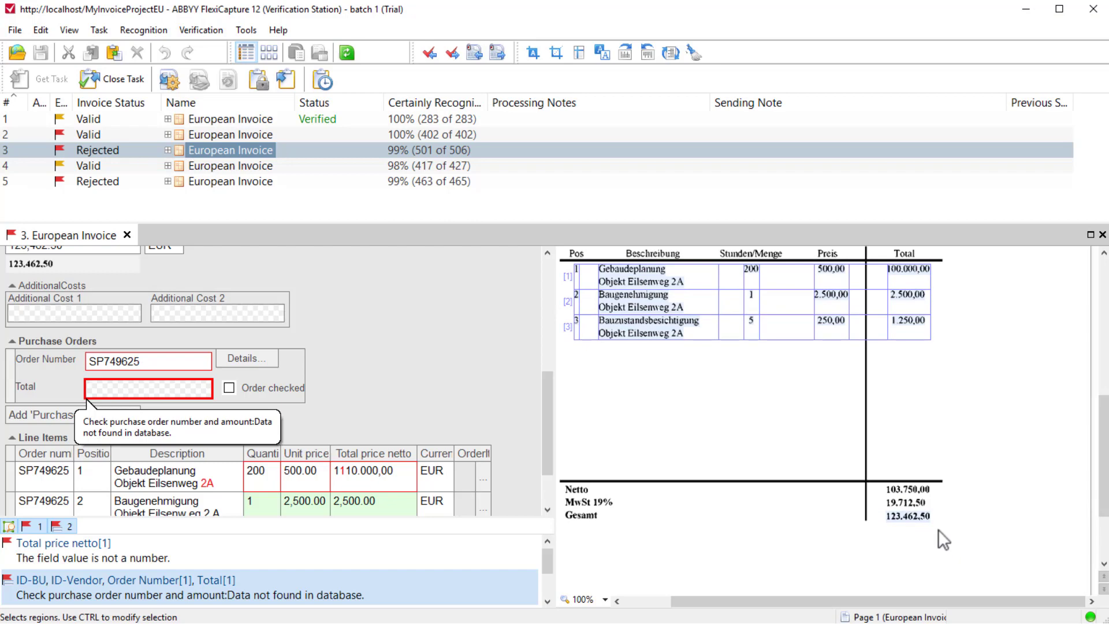
{"action": "left_click_drag", "start_coordinate": [938, 529], "coordinate": [877, 509]}
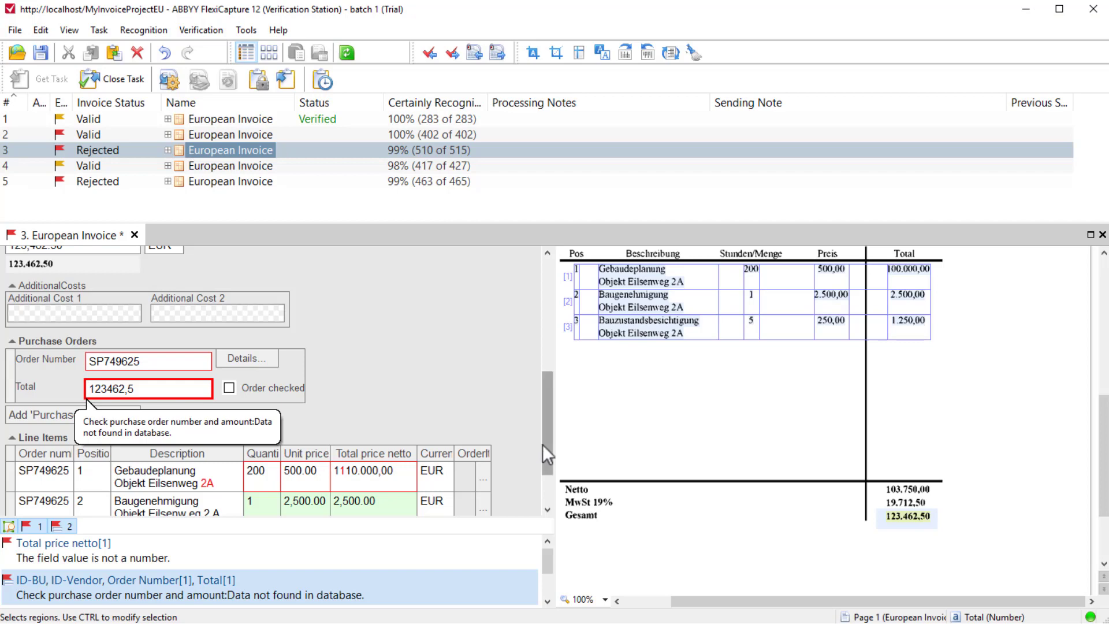
Replace the first line item's Total price netto with 100.000,00 recaptured from the invoice image.
{"action": "left_click_drag", "start_coordinate": [543, 445], "coordinate": [548, 488]}
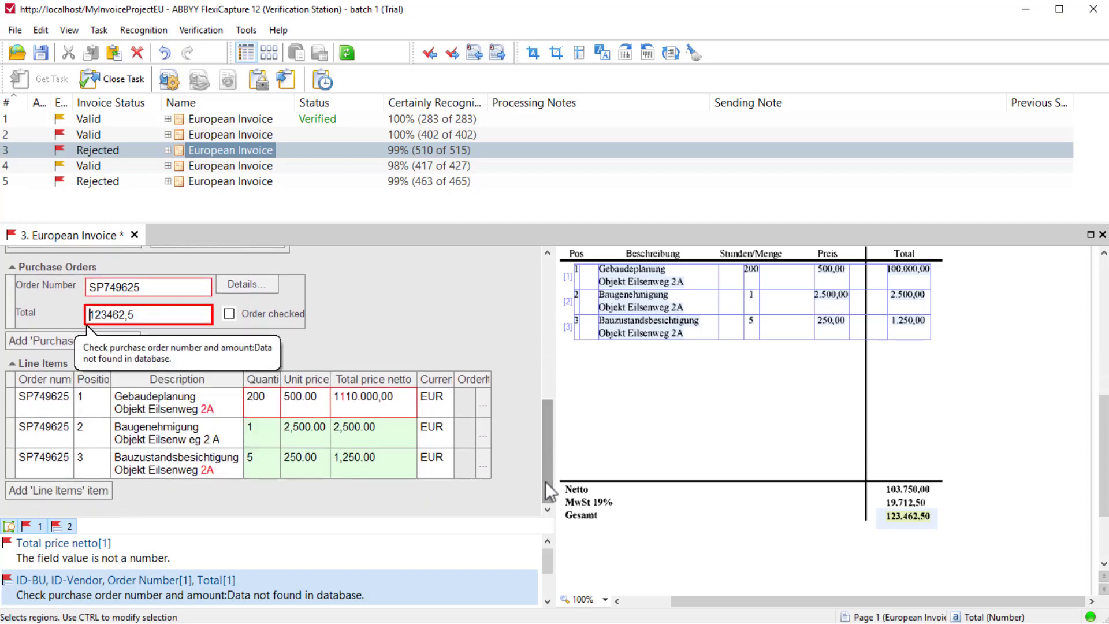
{"action": "left_click", "coordinate": [398, 401]}
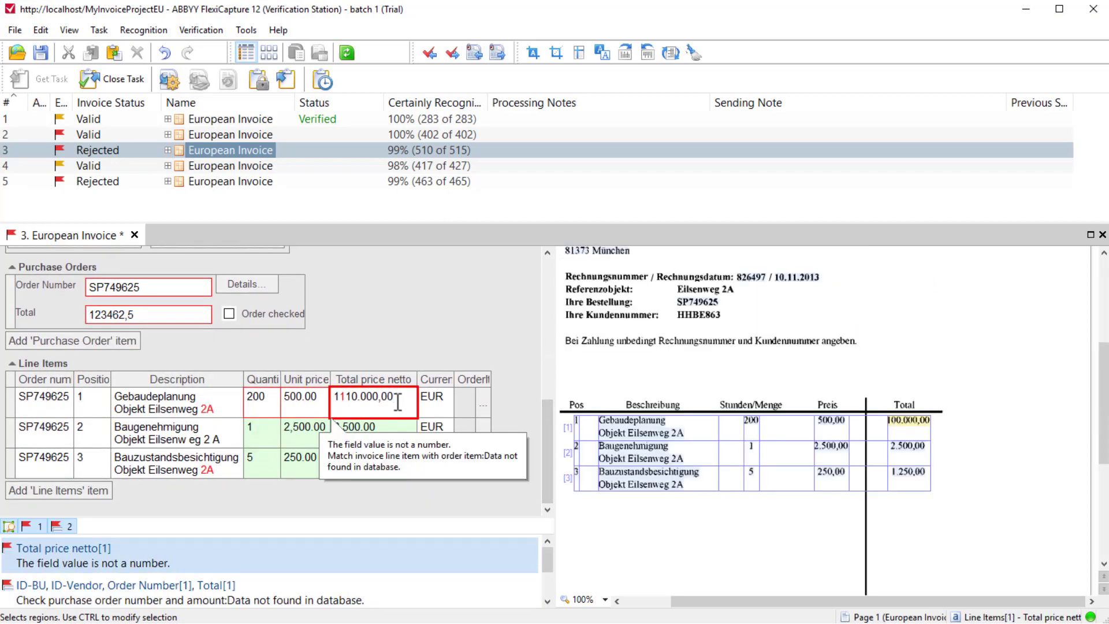
{"action": "left_click", "coordinate": [943, 403]}
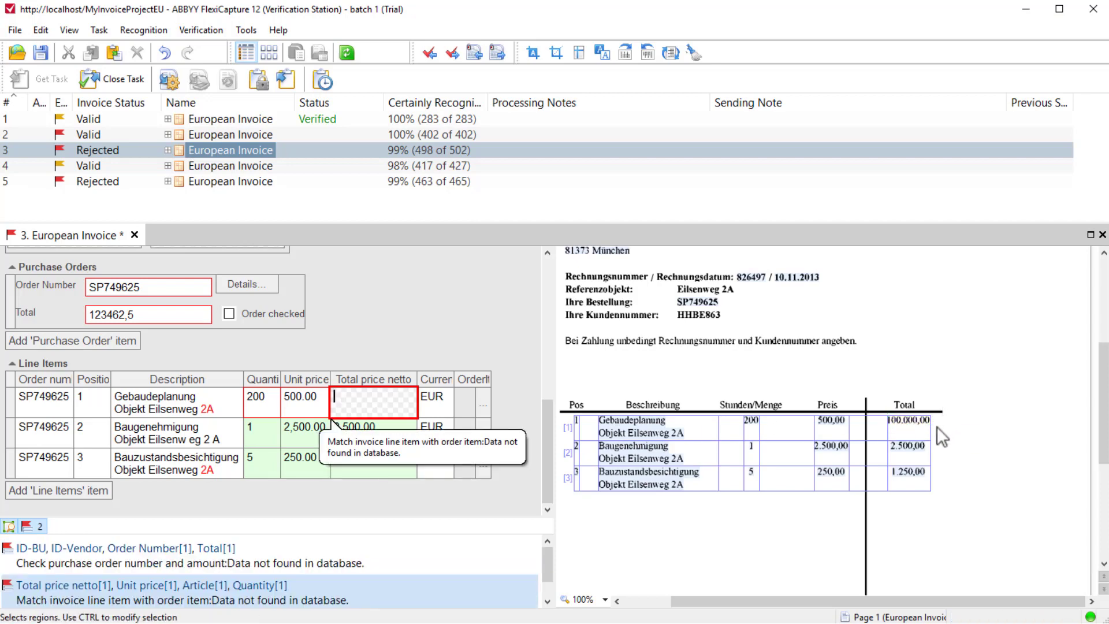
{"action": "left_click", "coordinate": [883, 415]}
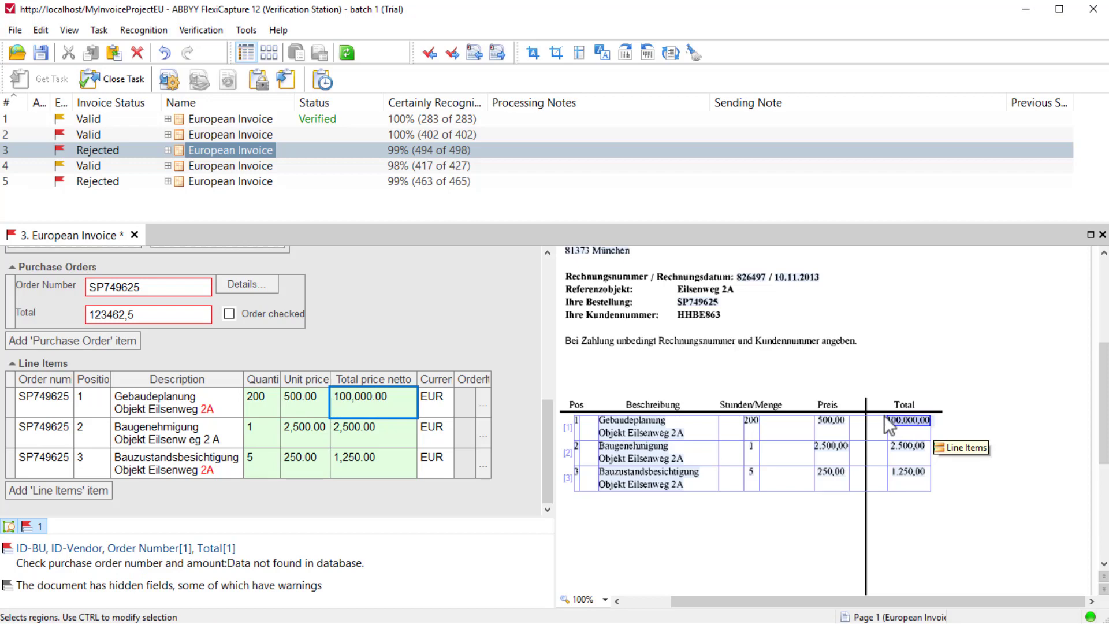
Confirm the uncertain "2A" characters in the descriptions of the first and third line items.
{"action": "left_click", "coordinate": [232, 410]}
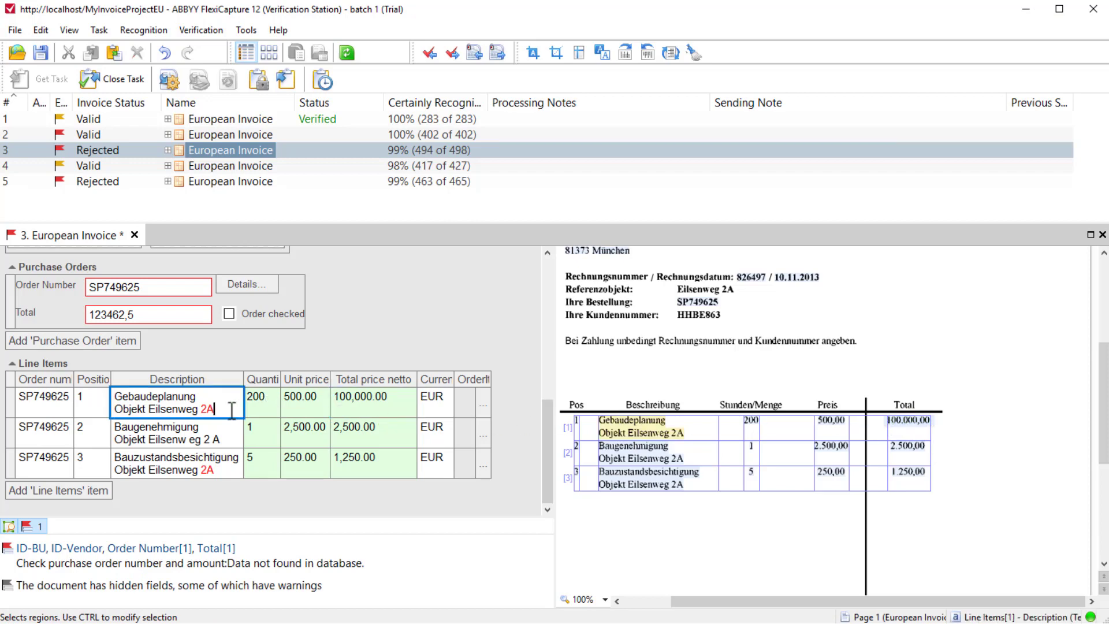
{"action": "key", "text": "Tab"}
{"action": "left_click", "coordinate": [230, 468]}
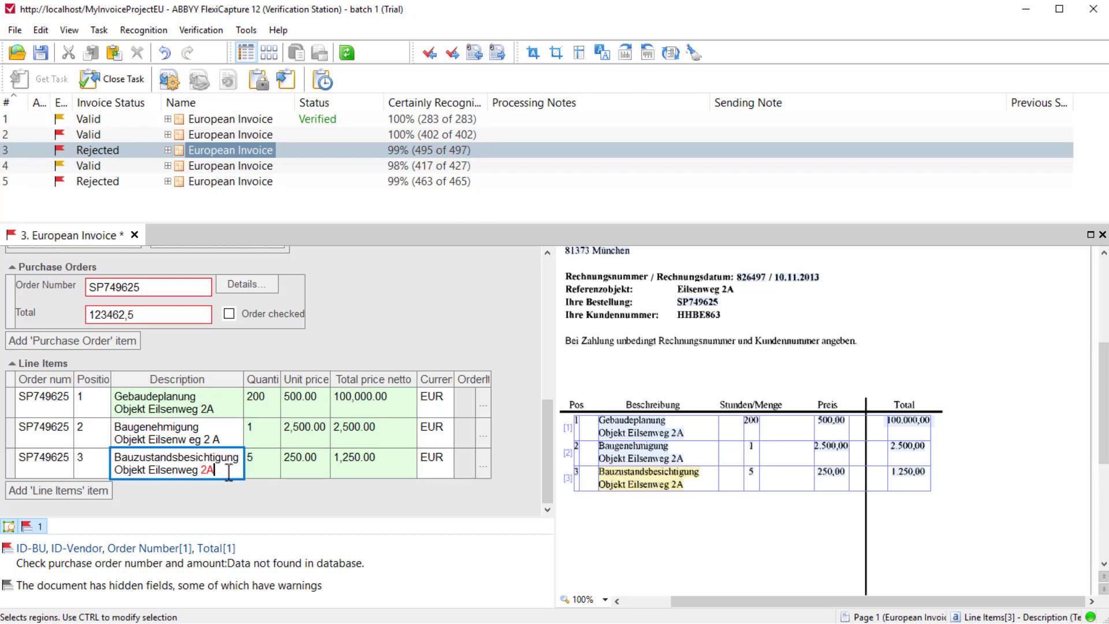
{"action": "key", "text": "Tab"}
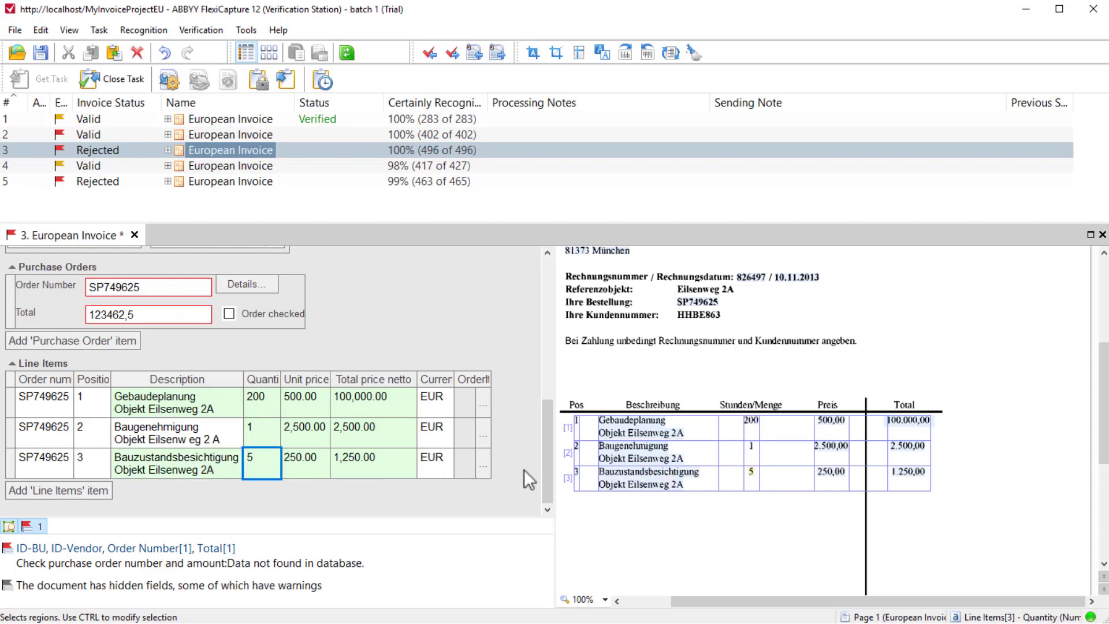
Keep the third invoice rejected with the comment "Please validate the Purchase Order data" and close it, saving the changes.
{"action": "left_click_drag", "start_coordinate": [543, 469], "coordinate": [564, 317]}
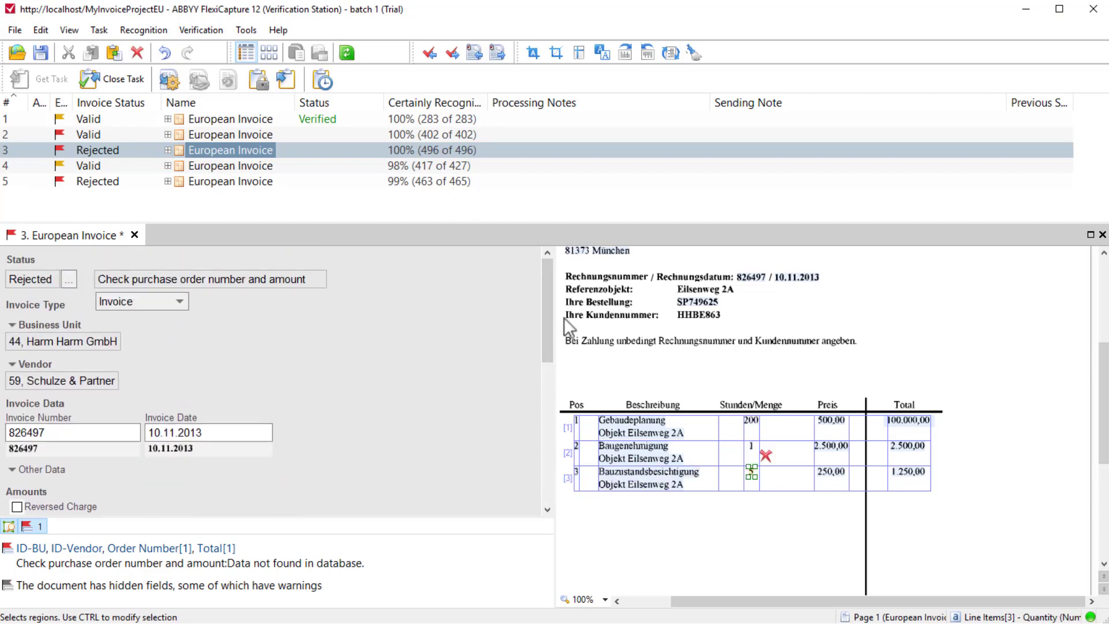
{"action": "left_click", "coordinate": [68, 279]}
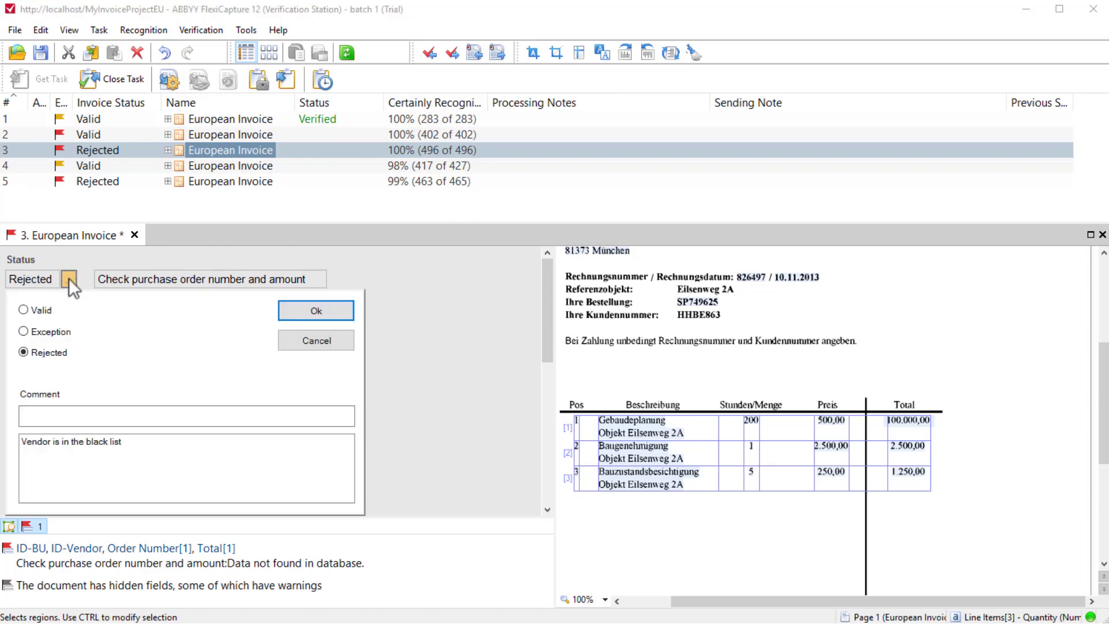
{"action": "left_click", "coordinate": [203, 414]}
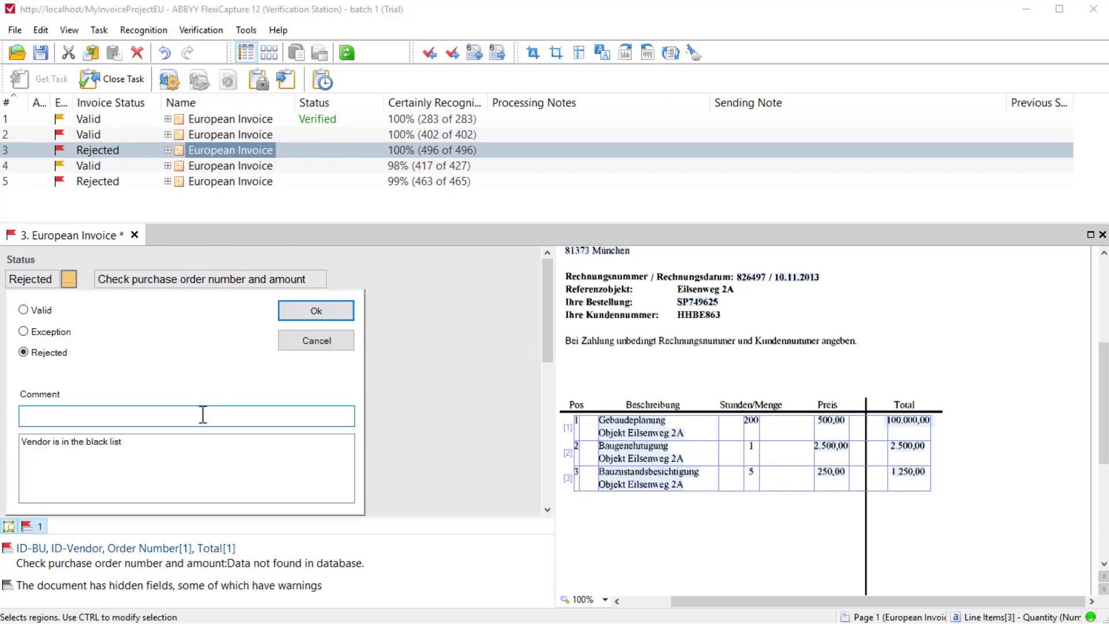
{"action": "type", "text": "Please validate the Purchase Order data"}
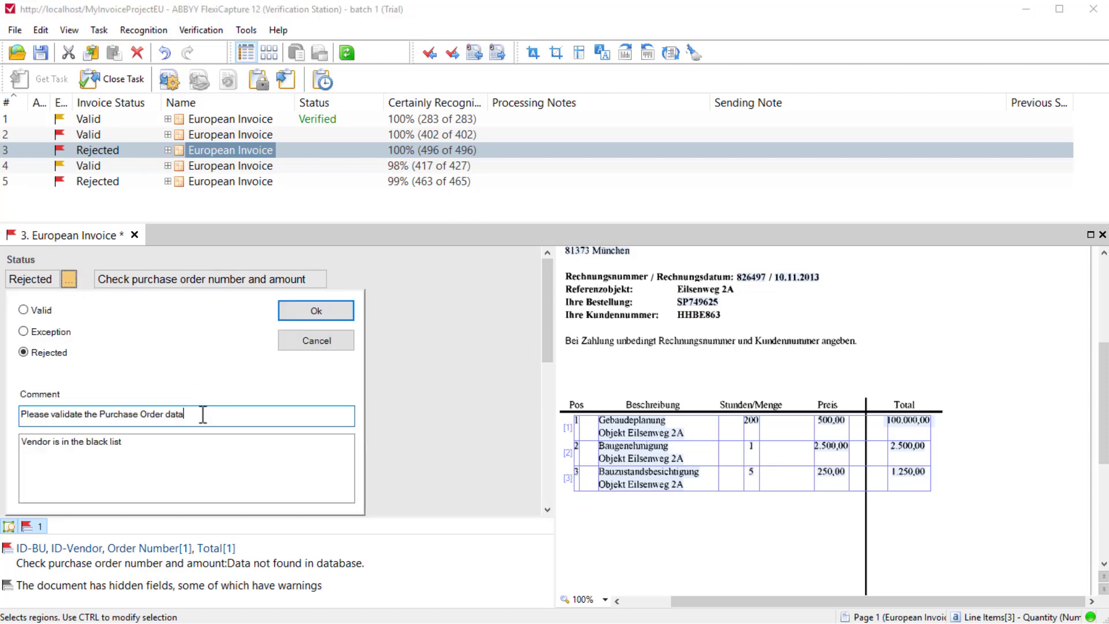
{"action": "left_click", "coordinate": [316, 311]}
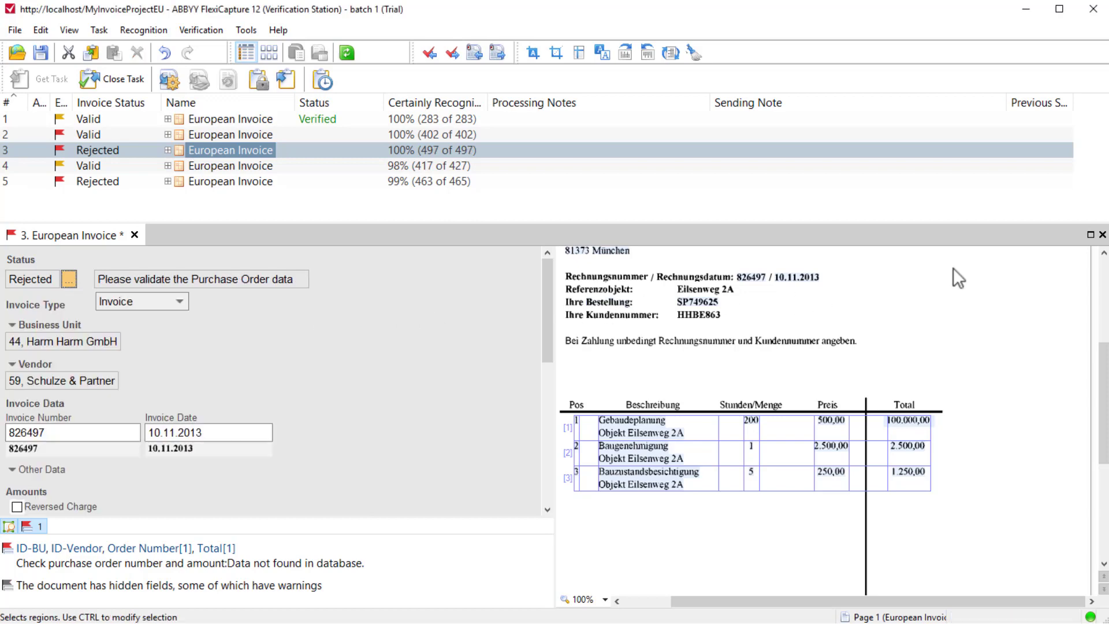
{"action": "left_click", "coordinate": [1102, 235]}
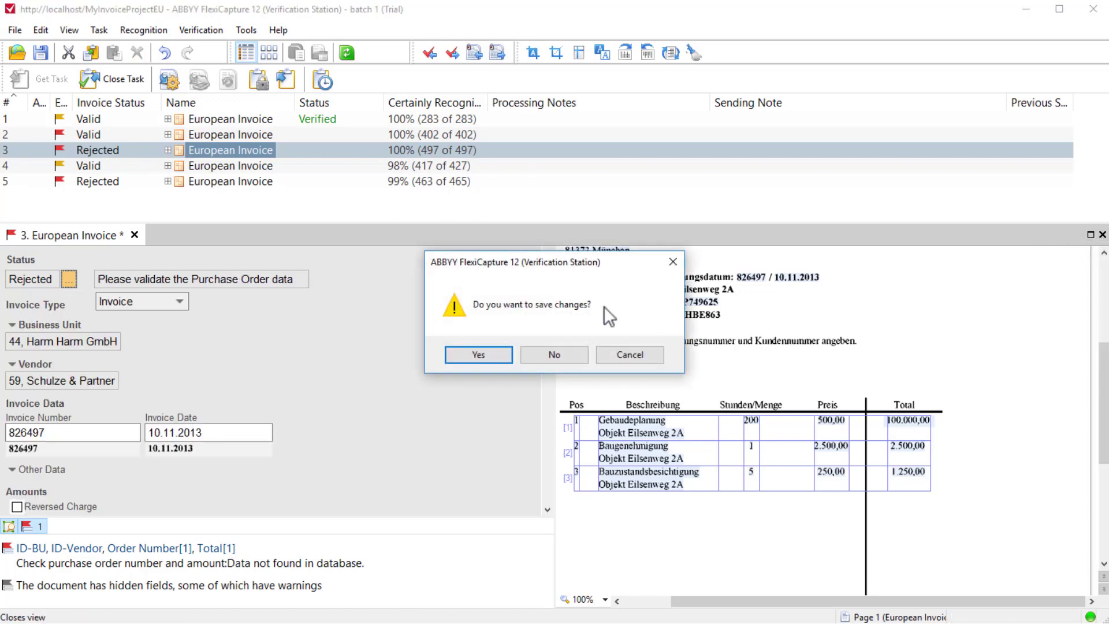
{"action": "left_click", "coordinate": [501, 353]}
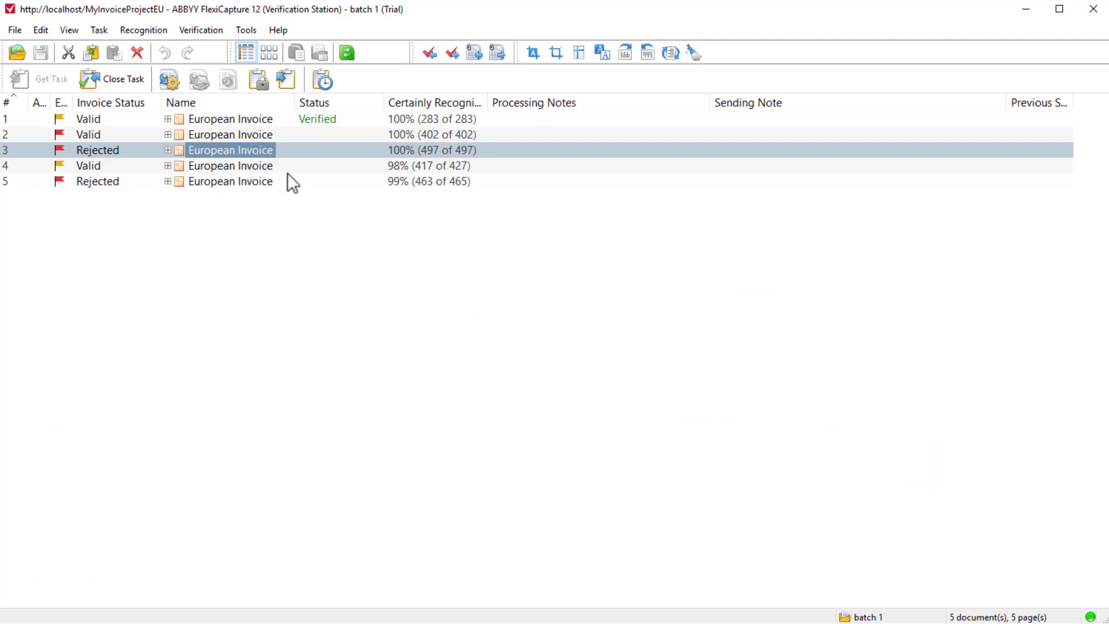
Open the fourth European Invoice and hide the empty Order number column in its Line Items table.
{"action": "double_click", "coordinate": [270, 164]}
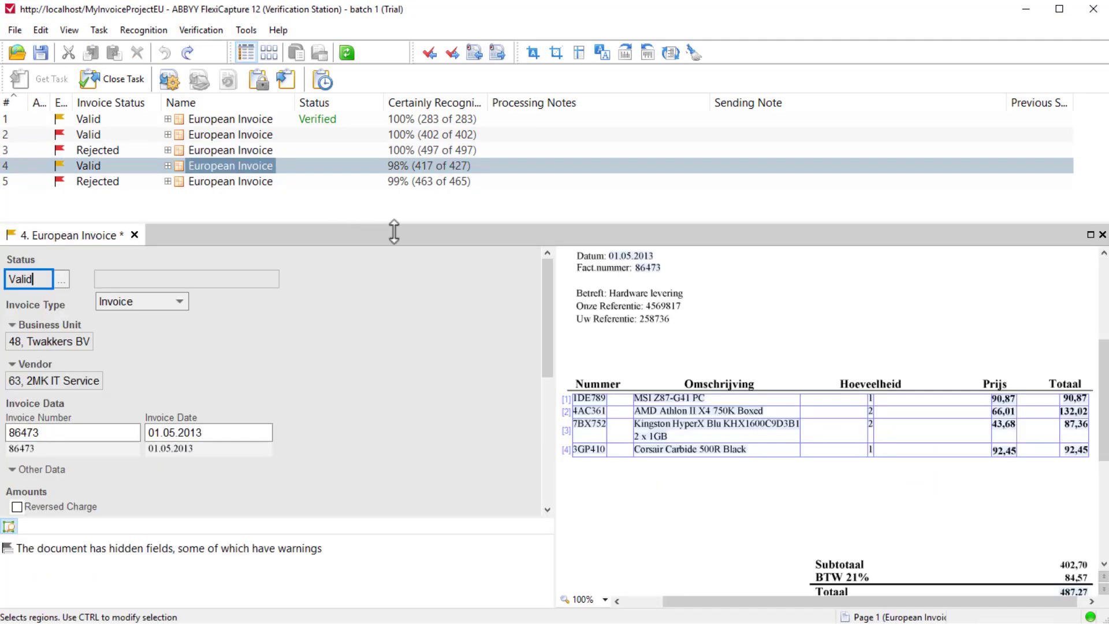
{"action": "left_click_drag", "start_coordinate": [550, 321], "coordinate": [547, 449]}
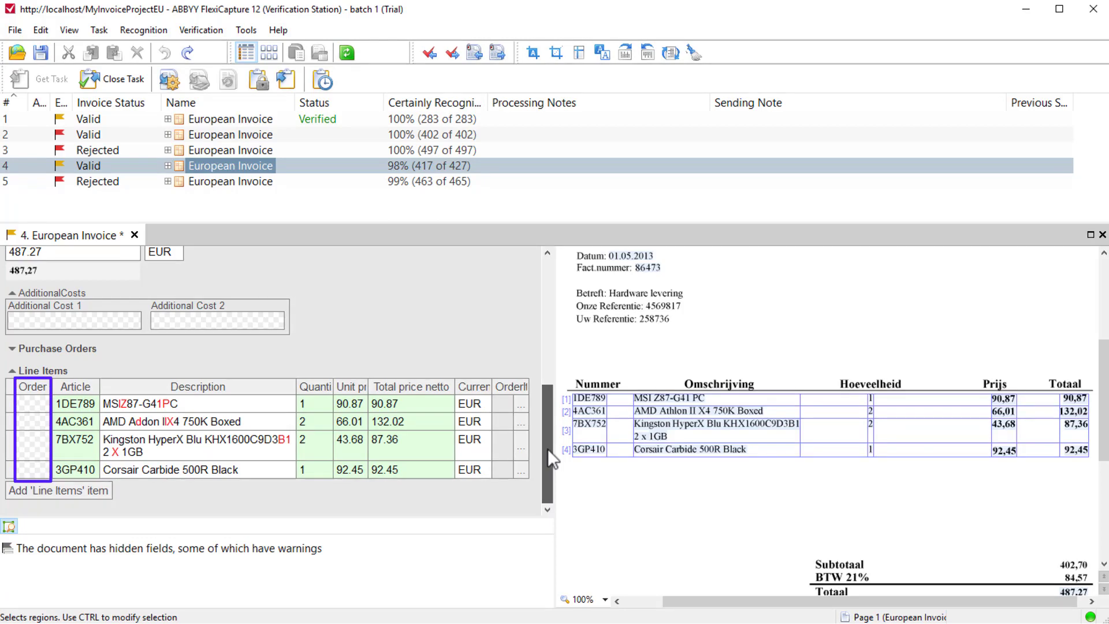
{"action": "right_click", "coordinate": [43, 389]}
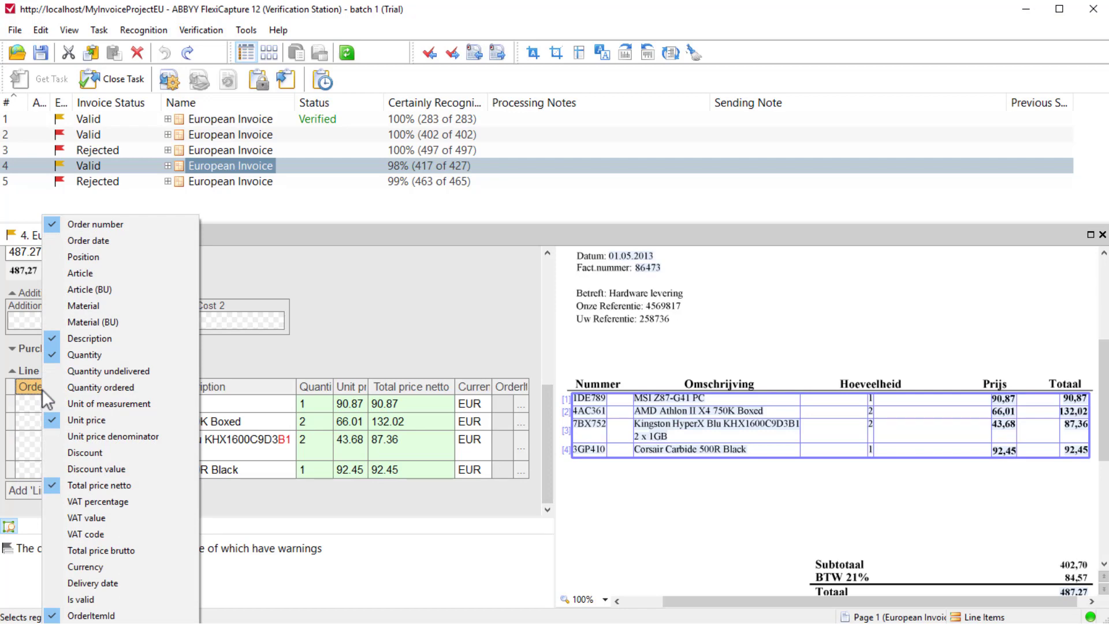
{"action": "left_click", "coordinate": [146, 225]}
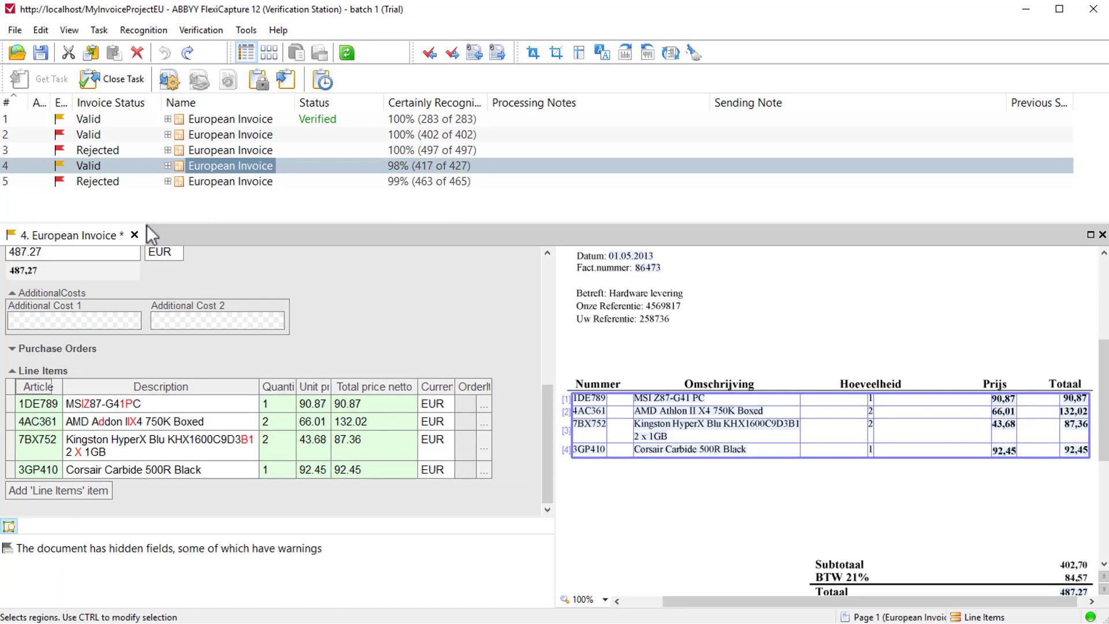
Confirm the uncertain characters in the descriptions of the first three line items one by one and save the fourth invoice's changes.
{"action": "left_click", "coordinate": [73, 402]}
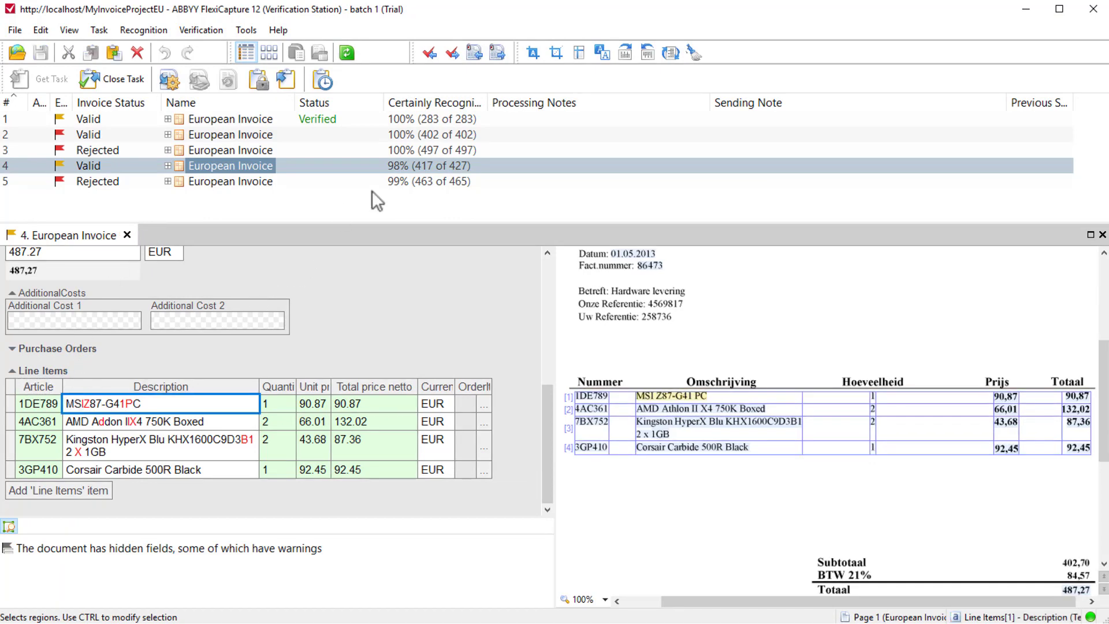
{"action": "left_click", "coordinate": [454, 55]}
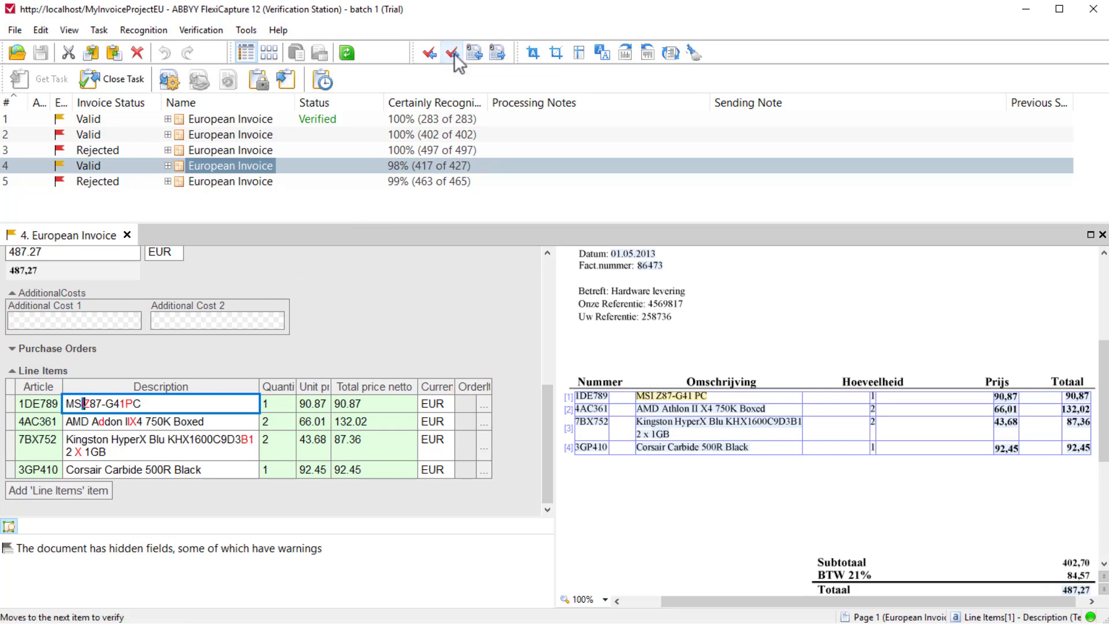
{"action": "left_click", "coordinate": [454, 53]}
{"action": "left_click", "coordinate": [454, 53]}
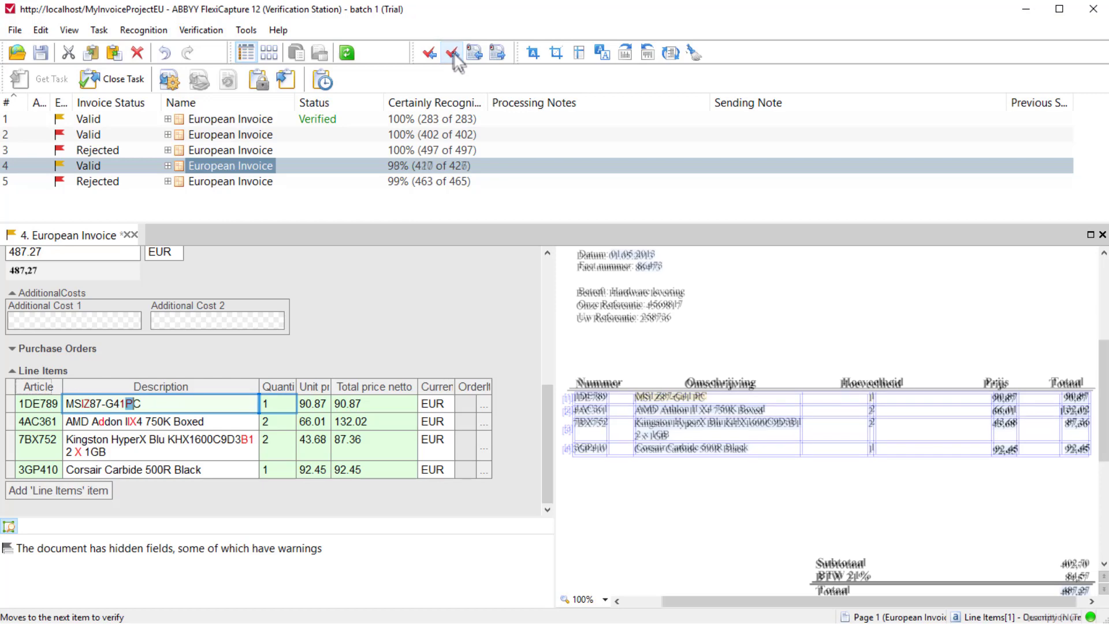
{"action": "left_click", "coordinate": [454, 53]}
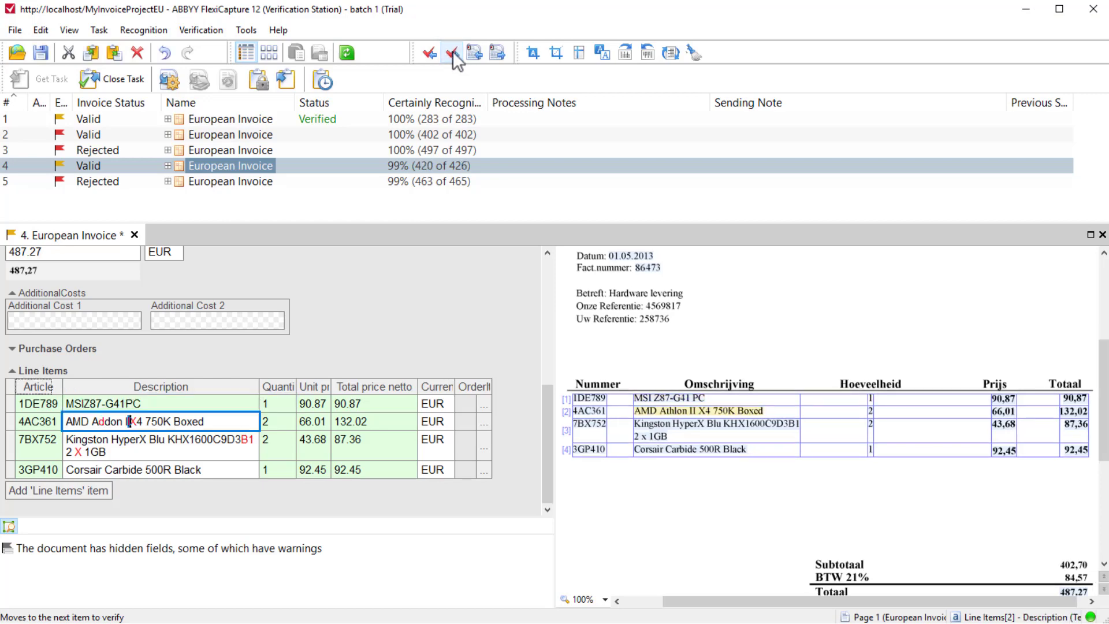
{"action": "left_click", "coordinate": [453, 54]}
{"action": "left_click", "coordinate": [454, 53]}
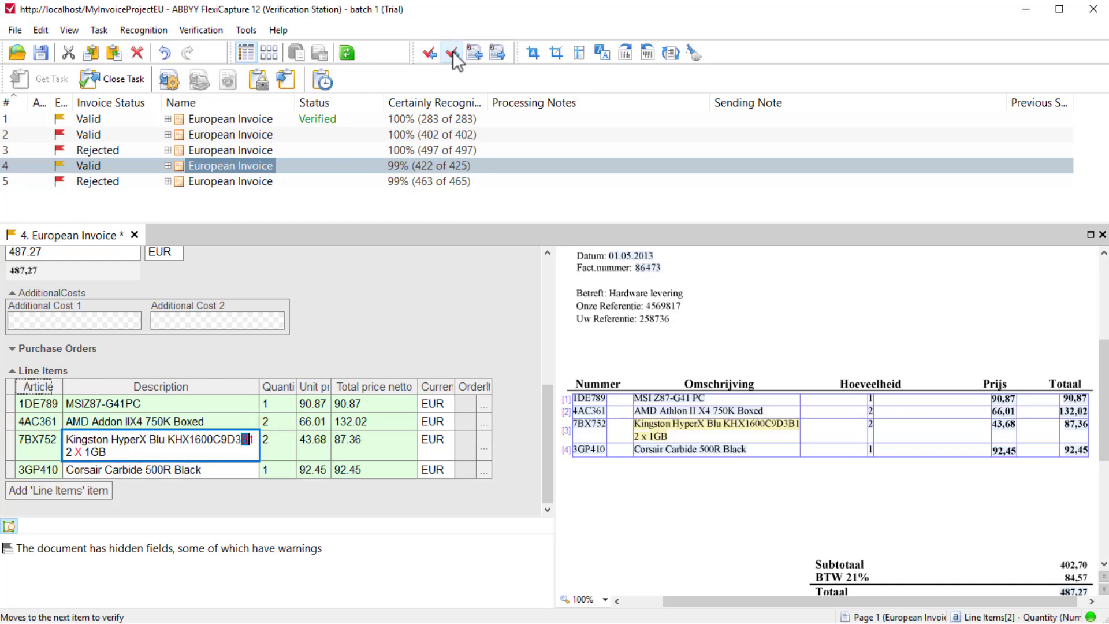
{"action": "left_click", "coordinate": [453, 53]}
{"action": "left_click", "coordinate": [453, 53]}
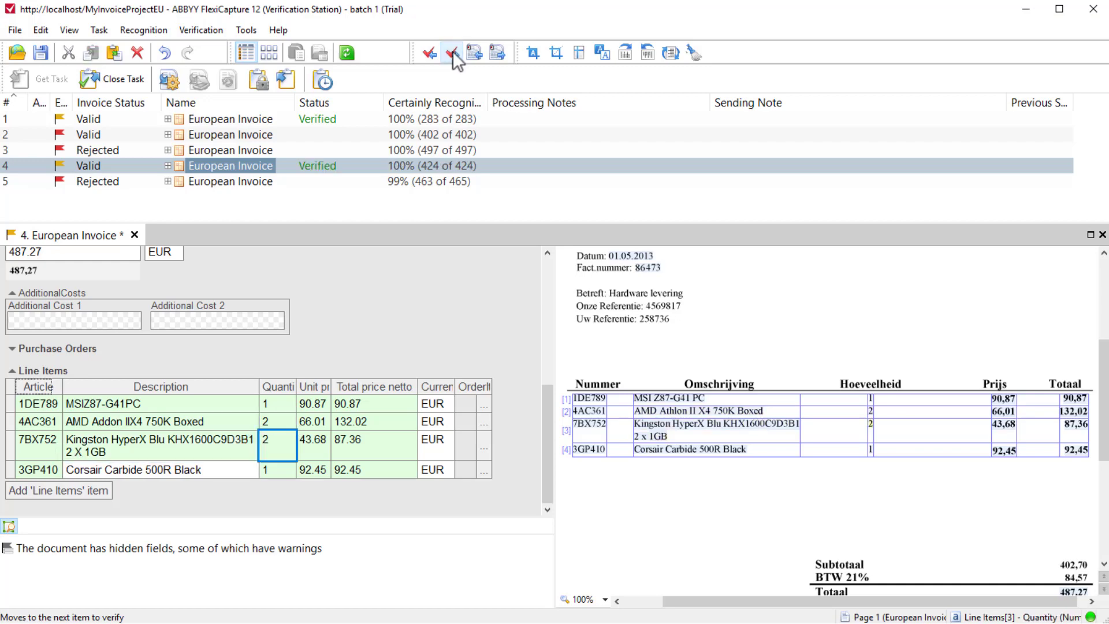
{"action": "left_click", "coordinate": [452, 53]}
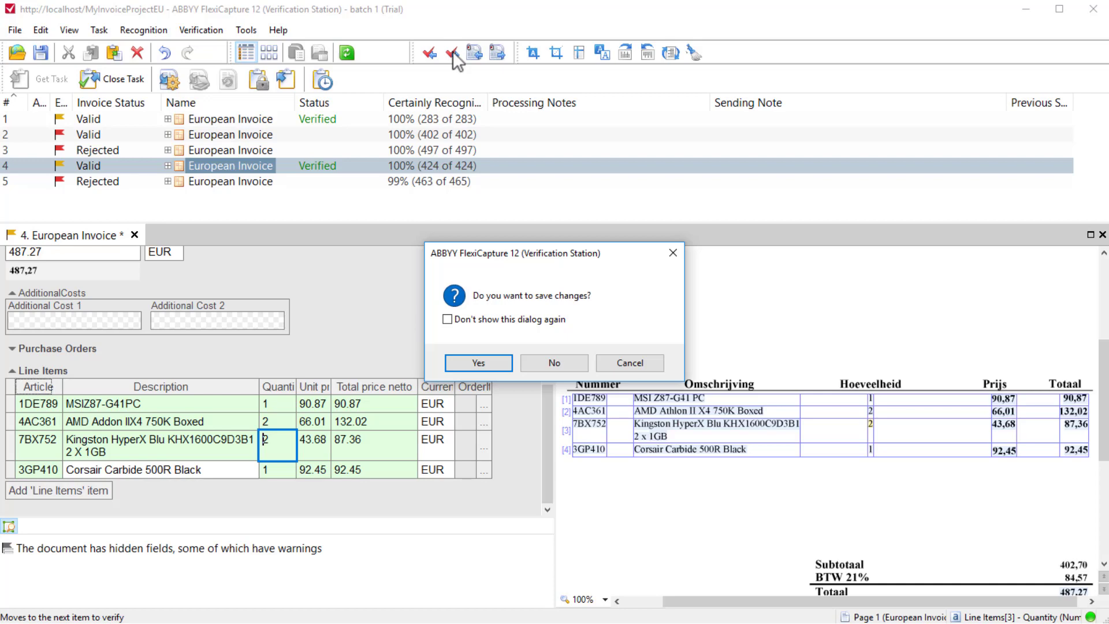
{"action": "left_click", "coordinate": [496, 362]}
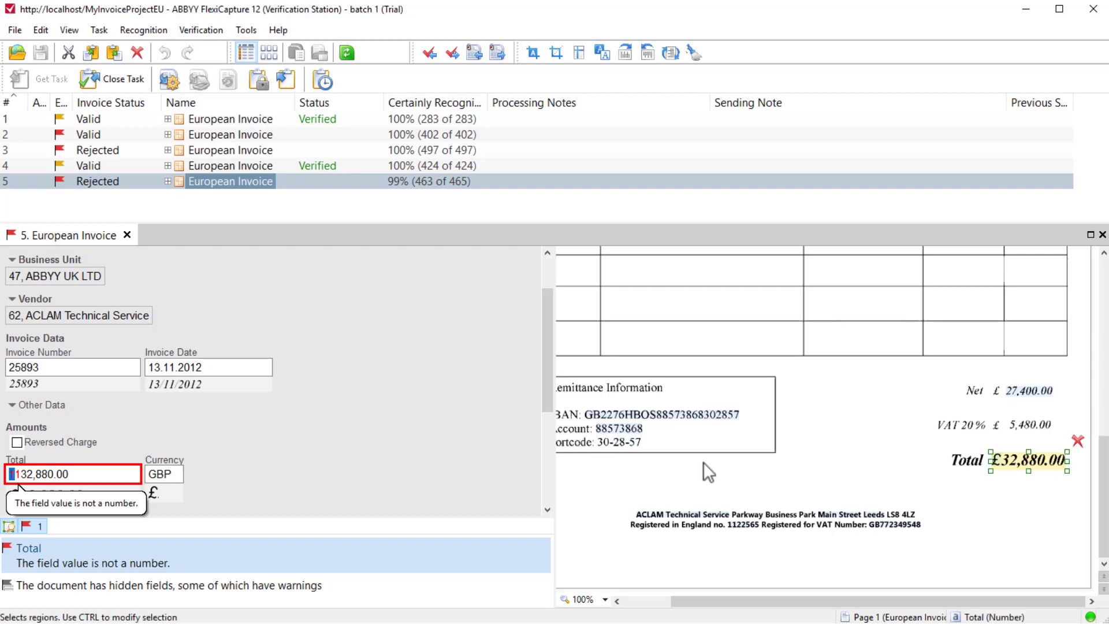
Recapture the fifth invoice's Total as 32,880.00 from the image without the pound sign, and close the invoice with changes saved.
{"action": "left_click", "coordinate": [1078, 441]}
{"action": "left_click_drag", "start_coordinate": [1071, 471], "coordinate": [1003, 455]}
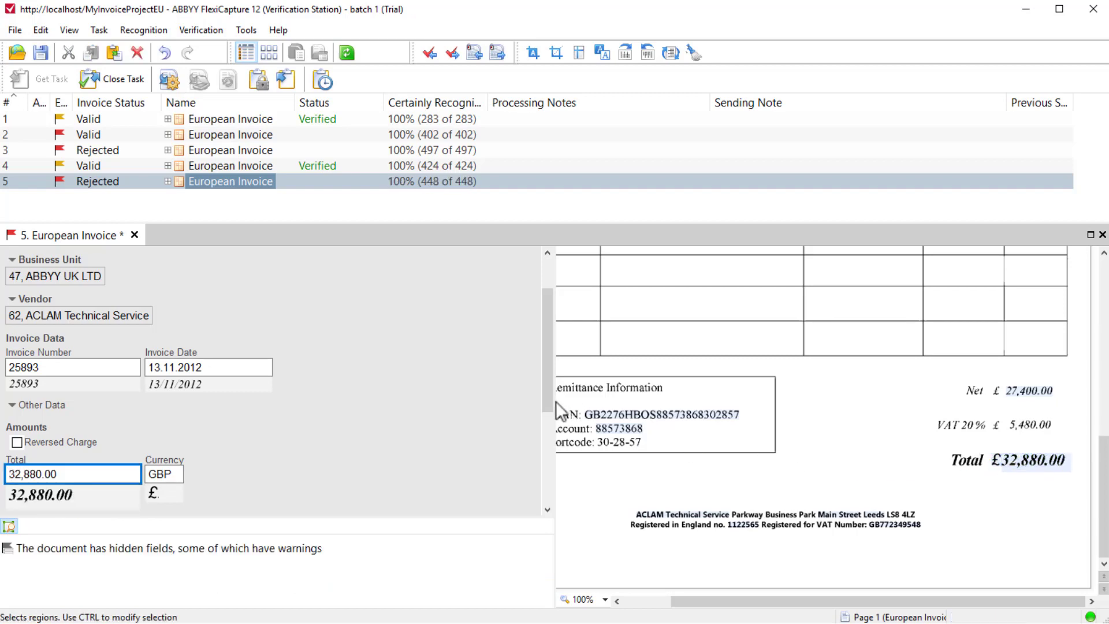
{"action": "left_click_drag", "start_coordinate": [543, 399], "coordinate": [546, 298]}
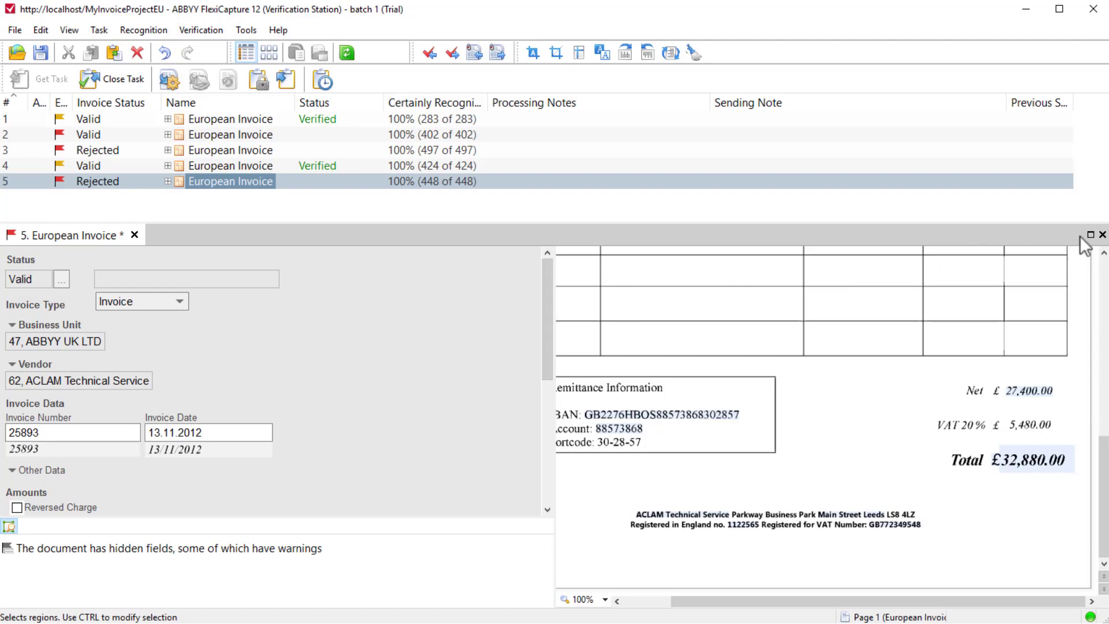
{"action": "left_click", "coordinate": [1102, 235]}
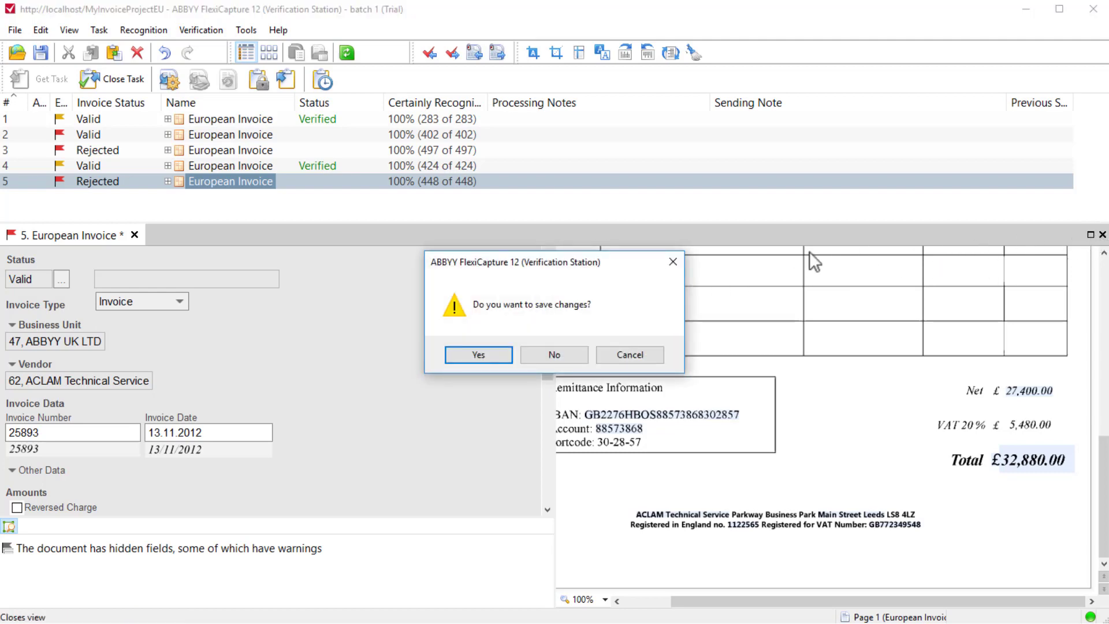
{"action": "left_click", "coordinate": [501, 354]}
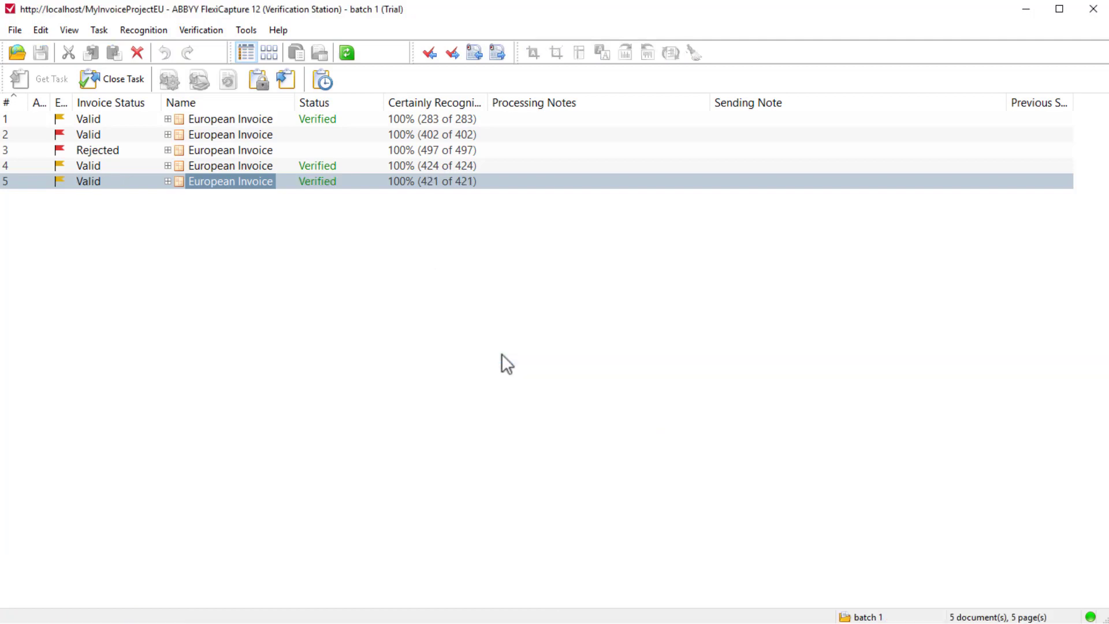